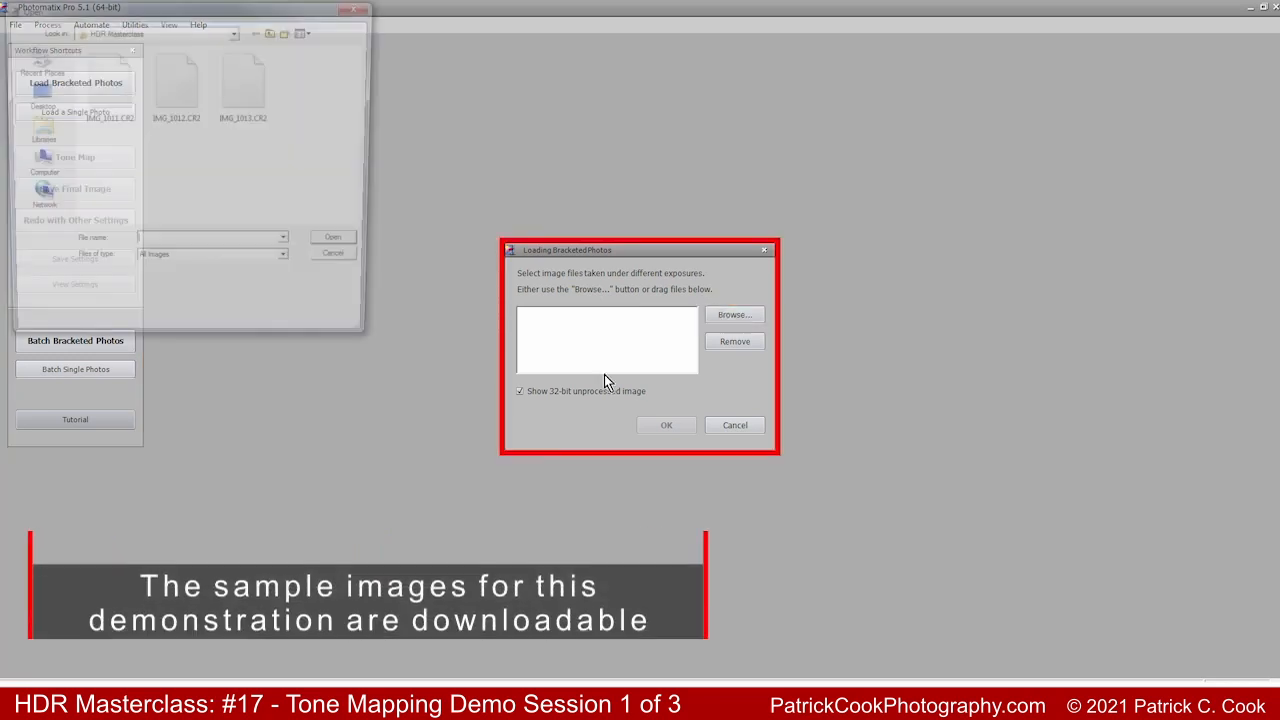
- Load the bracketed photos IMG_1011.CR2, IMG_1012.CR2 and IMG_1013.CR2 from the HDR Masterclass folder
drag(322, 134, 85, 69)
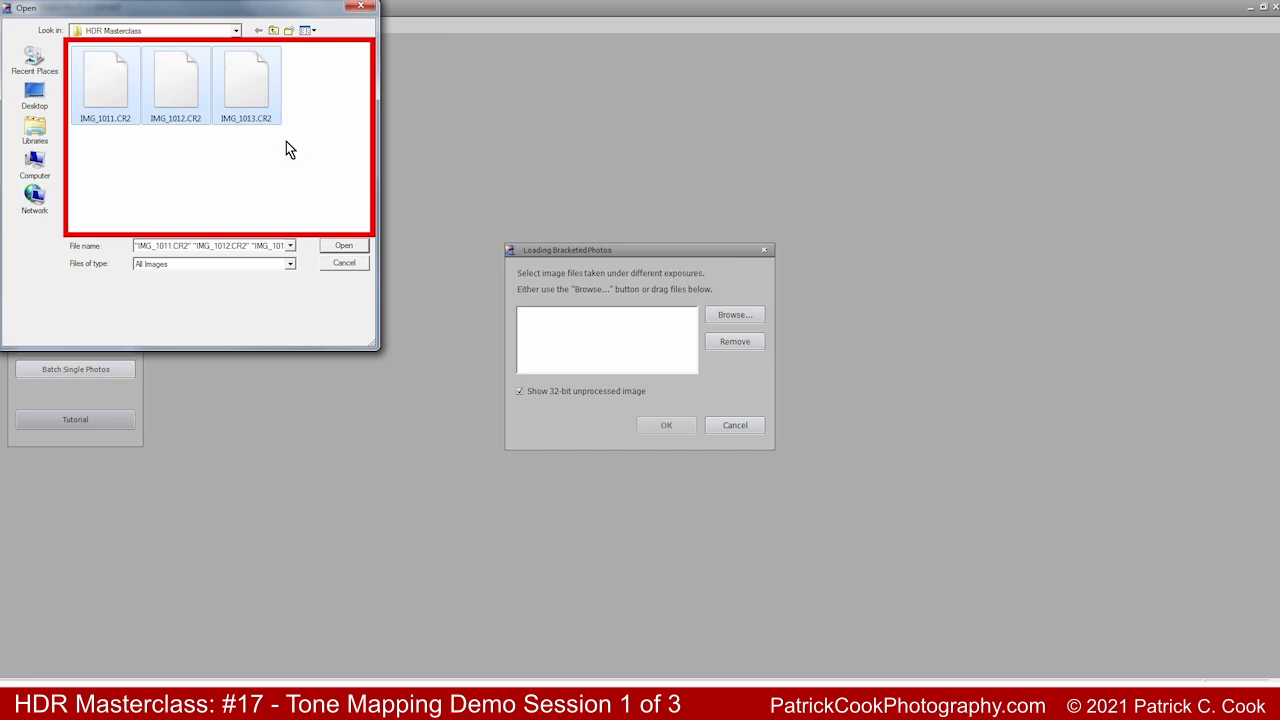
click(343, 247)
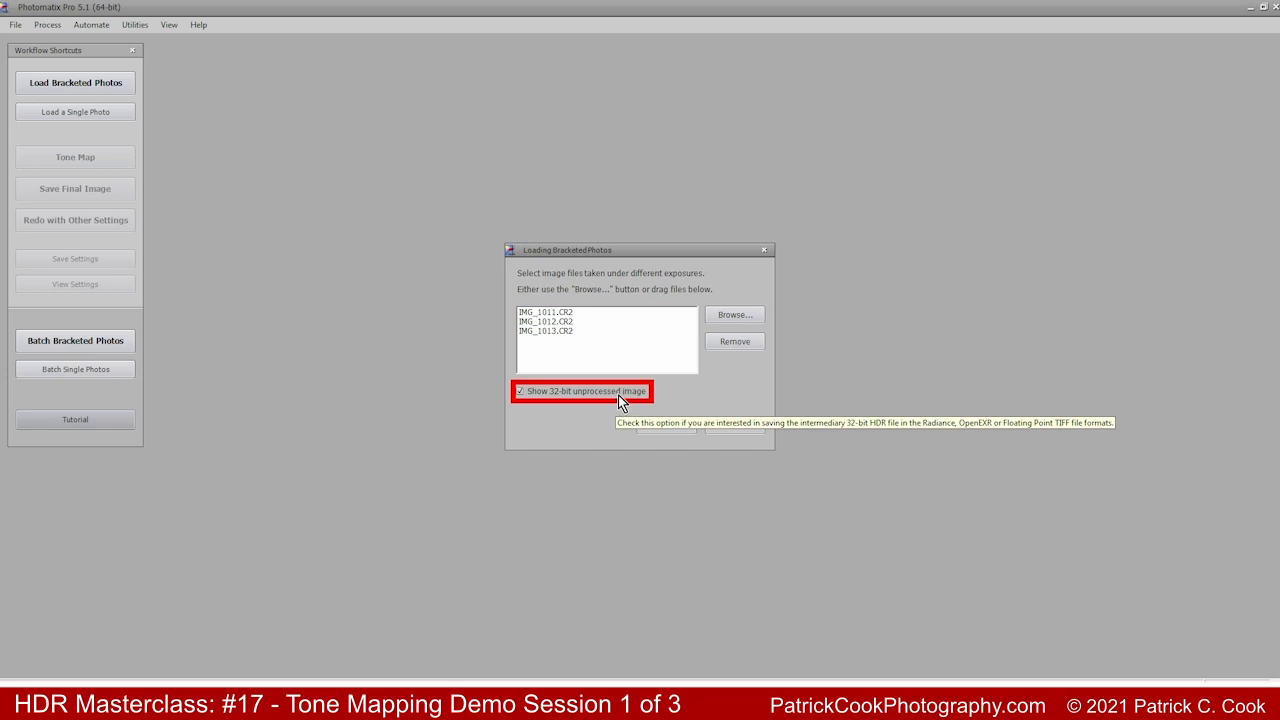
click(667, 430)
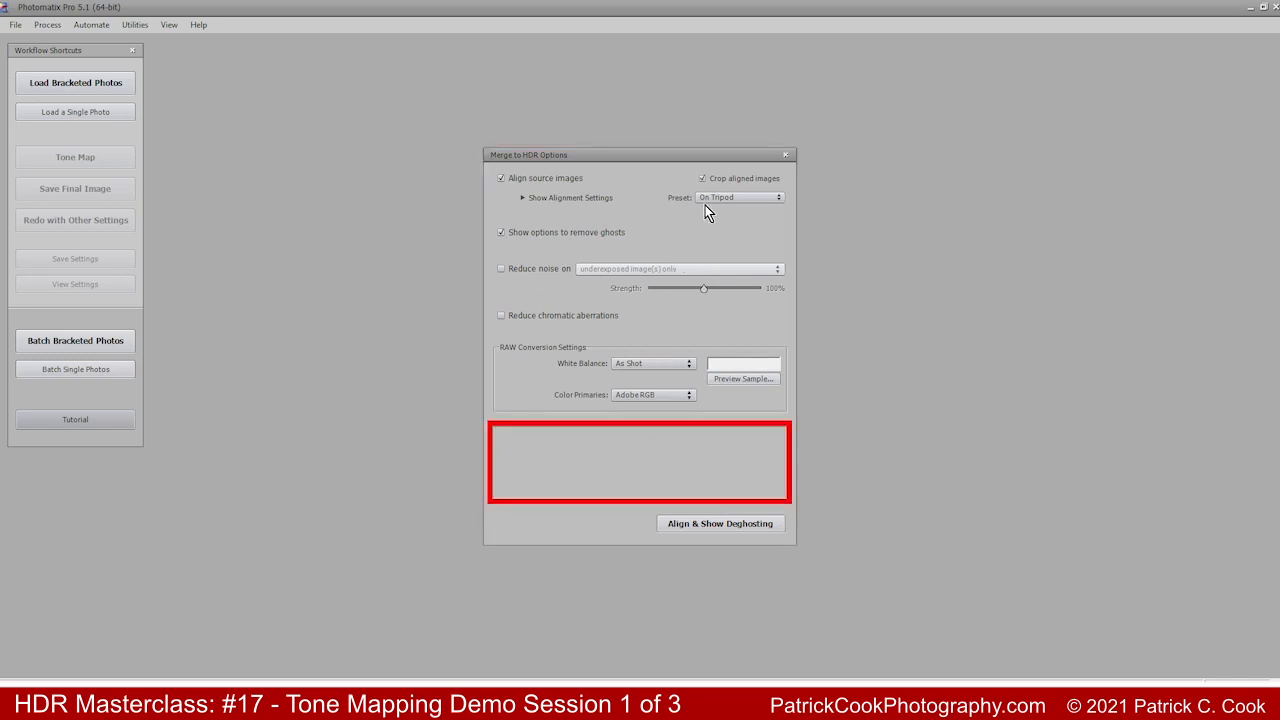
- Choose the On Tripod preset for aligning the source images
mouse_move(733, 187)
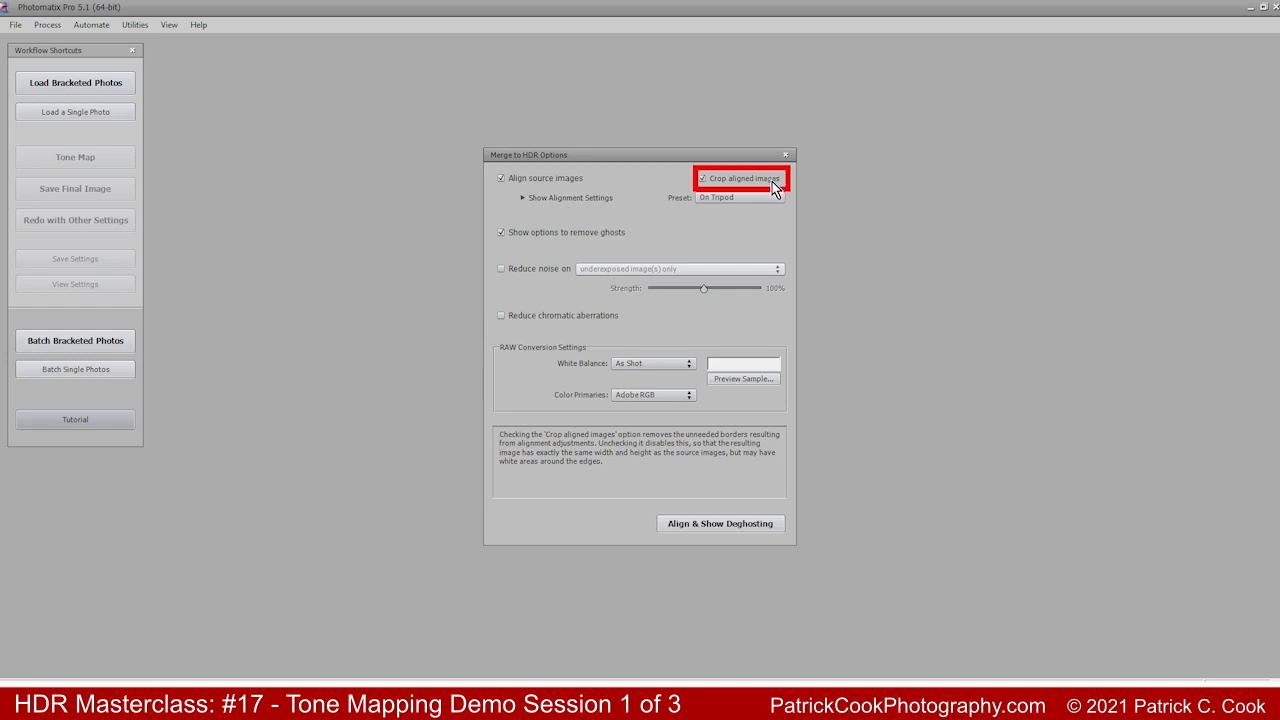
click(780, 199)
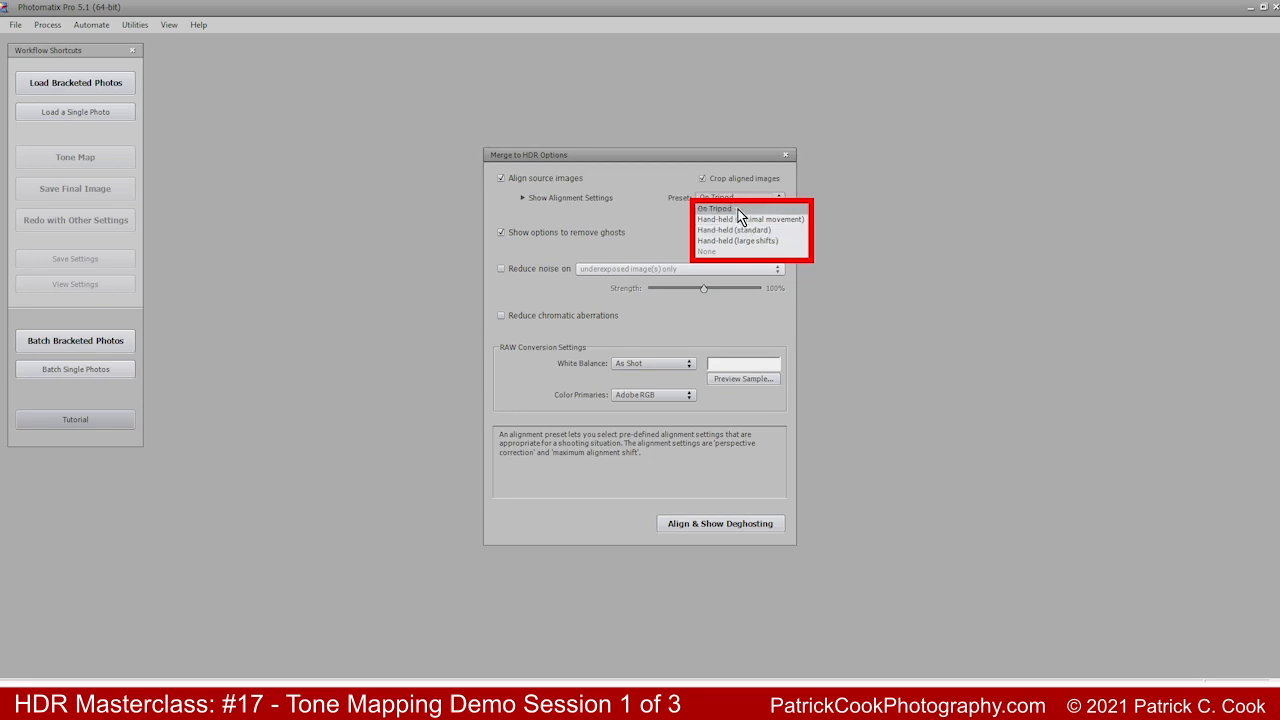
click(738, 209)
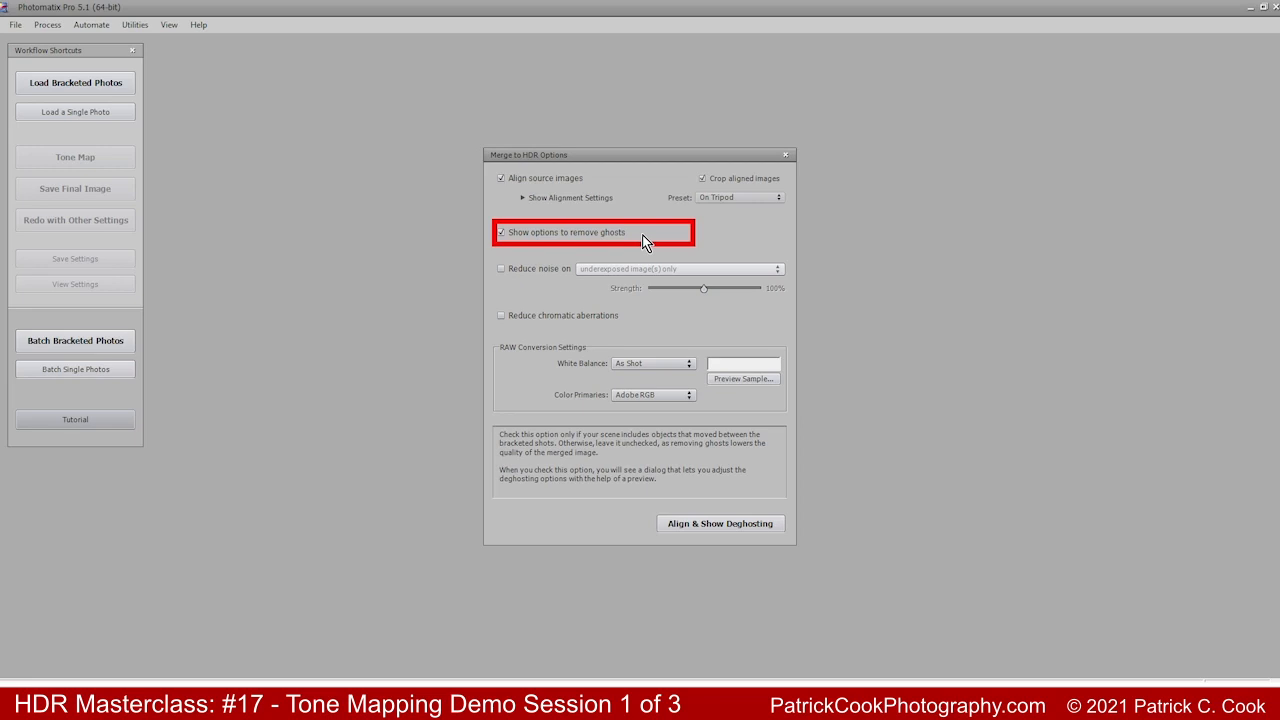
- Use As Shot white balance and Adobe RGB color primaries for the RAW conversion, and align the photos with the deghosting options shown
mouse_move(530, 272)
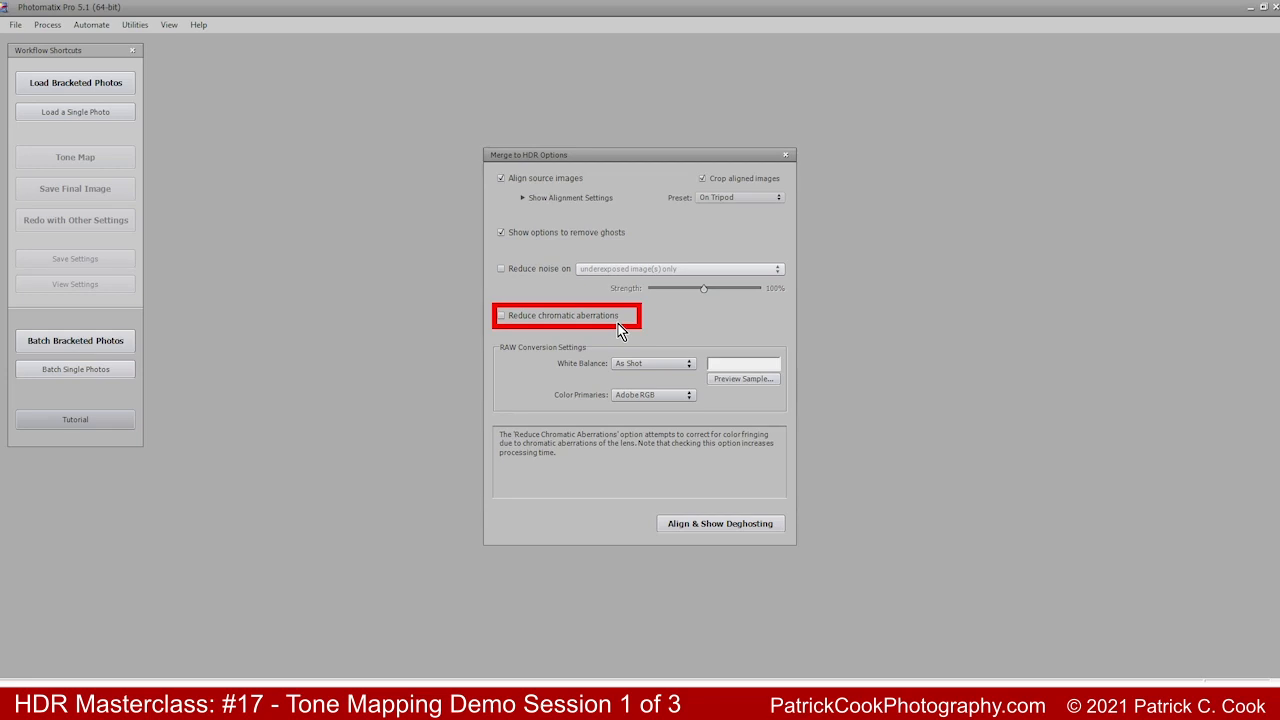
click(690, 366)
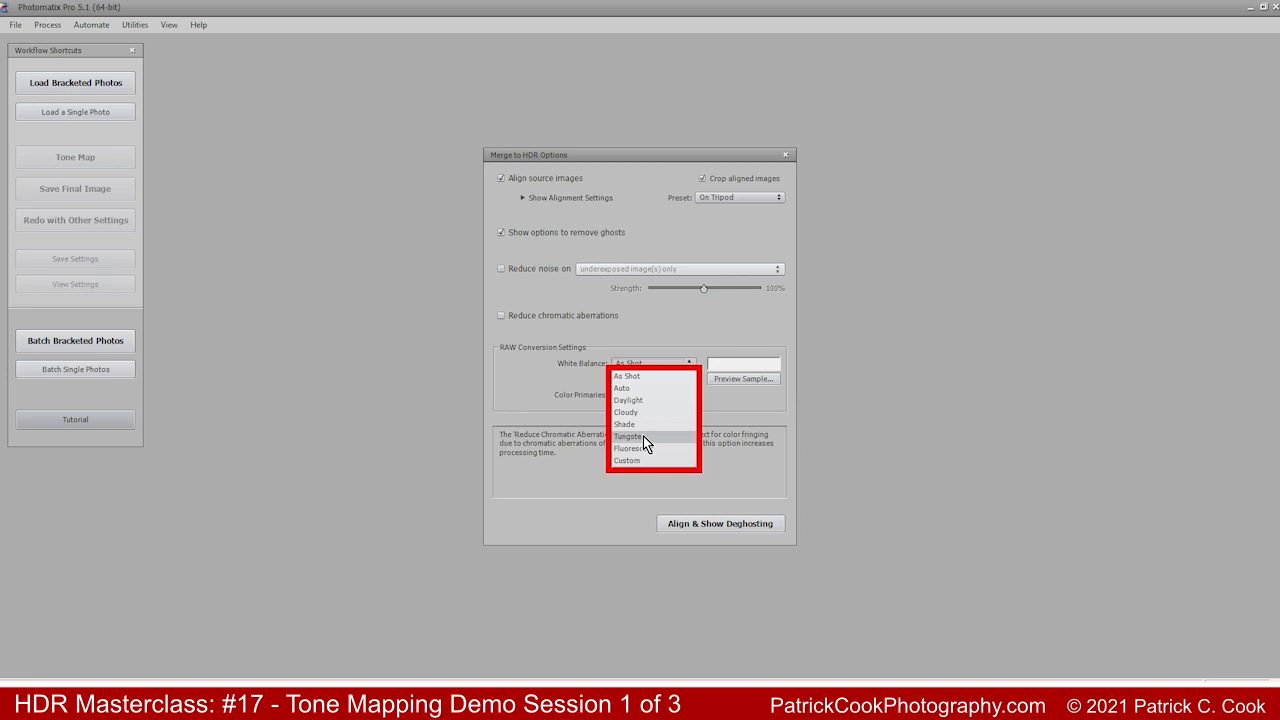
click(647, 386)
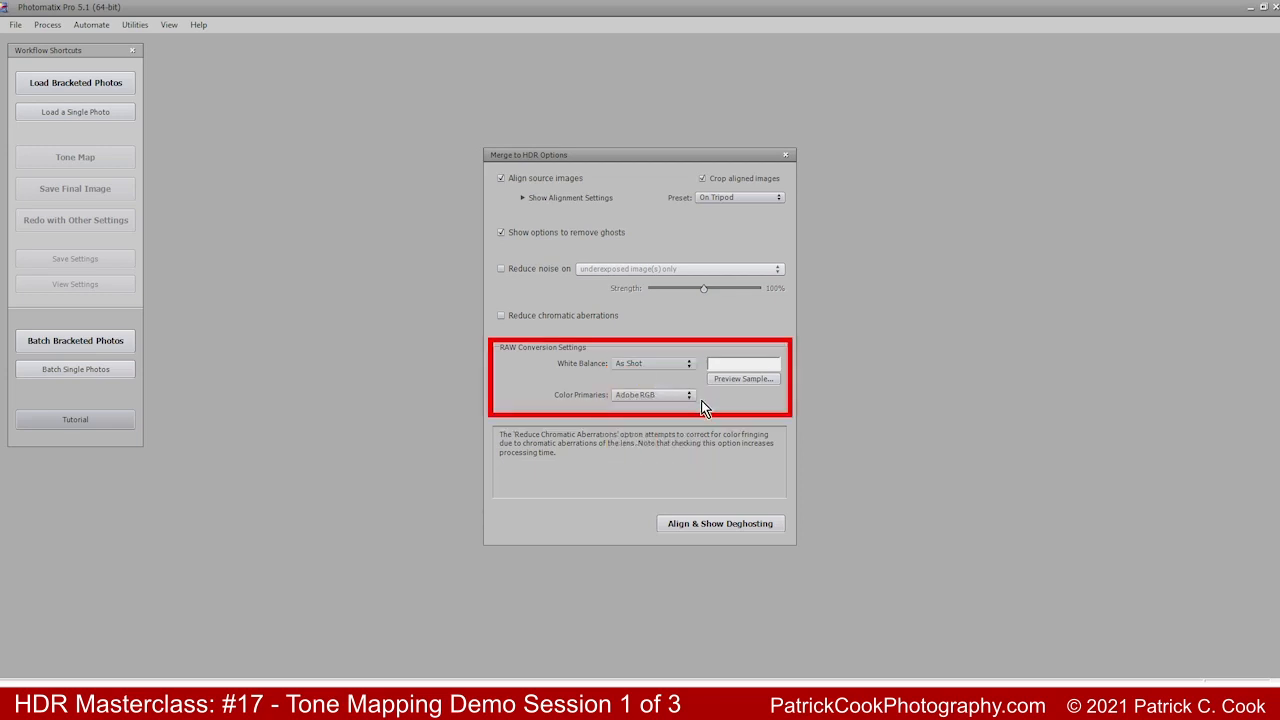
click(690, 396)
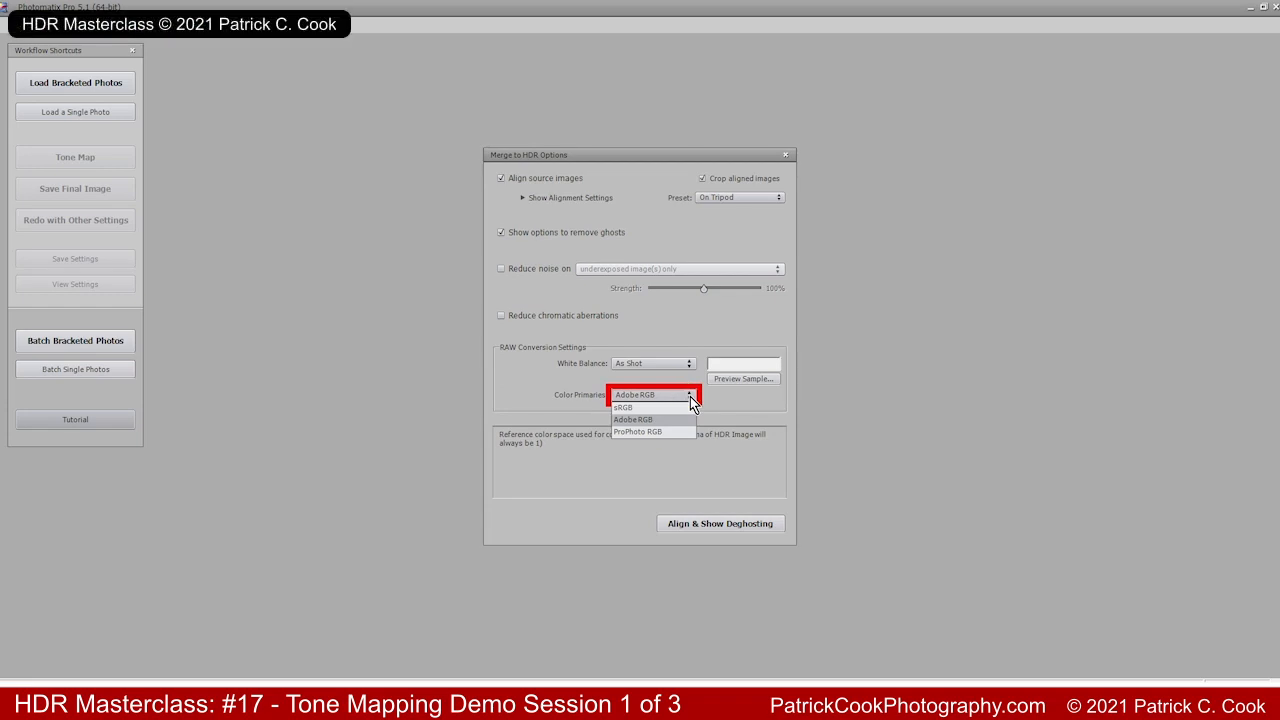
click(730, 526)
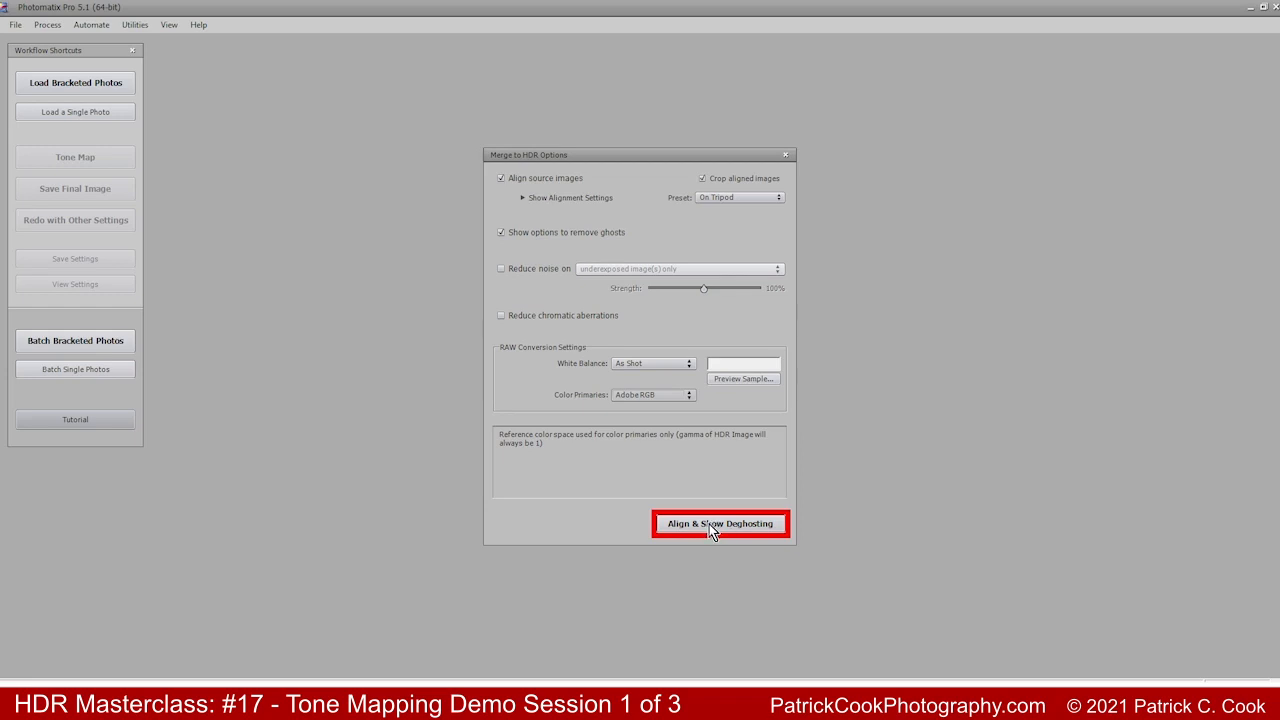
click(709, 524)
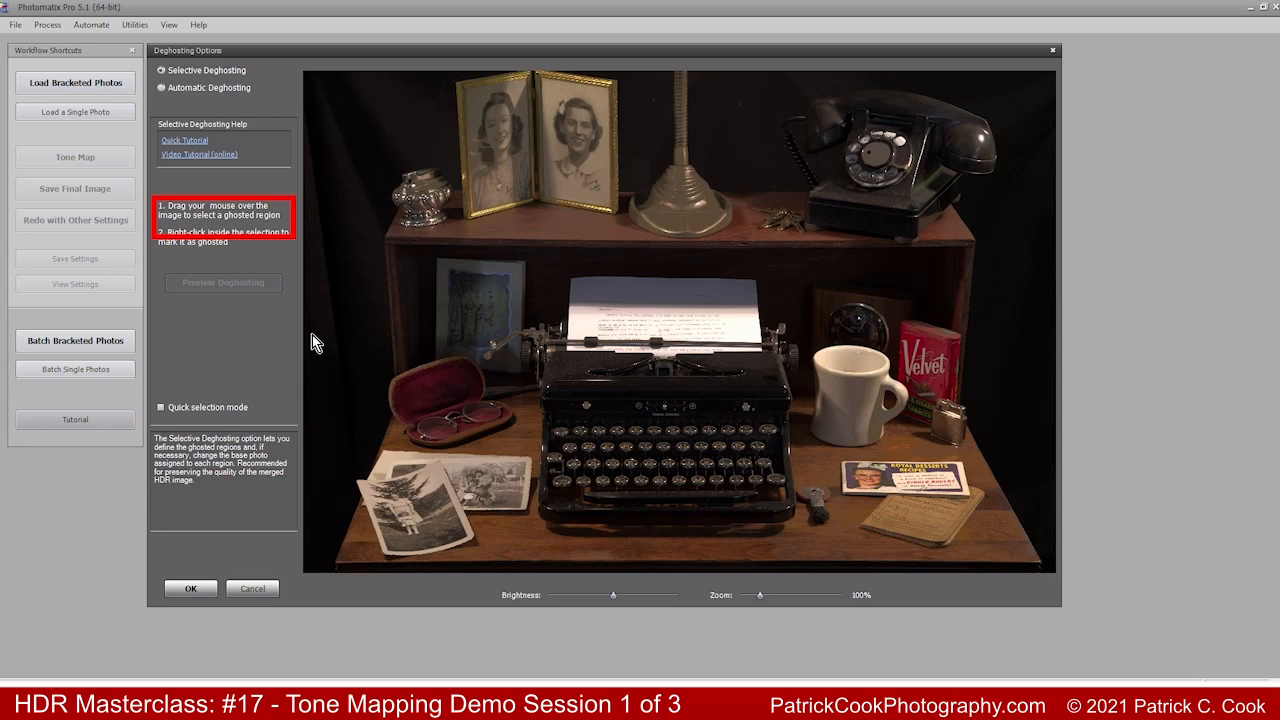
- Outline the open eyeglass case and mark the selection as a ghosted region
mouse_move(402, 437)
mouse_down()
mouse_move(511, 467)
mouse_move(529, 402)
mouse_up()
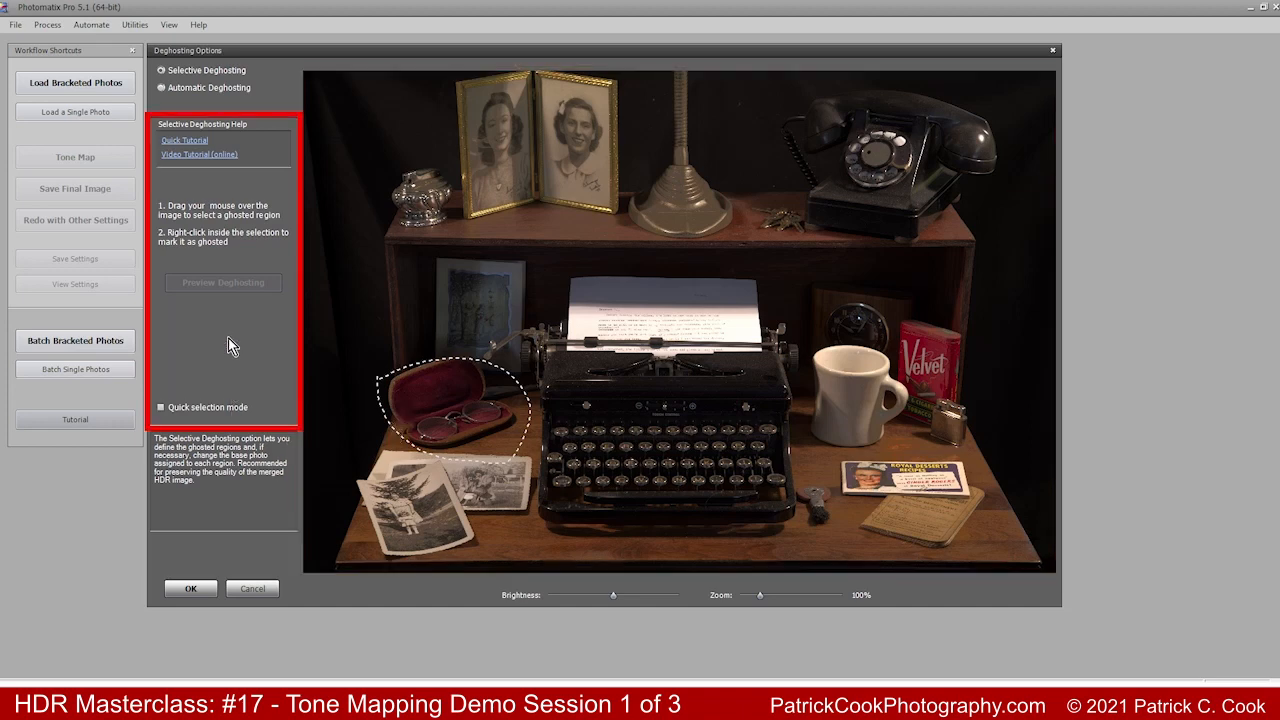
right_click(439, 388)
click(479, 397)
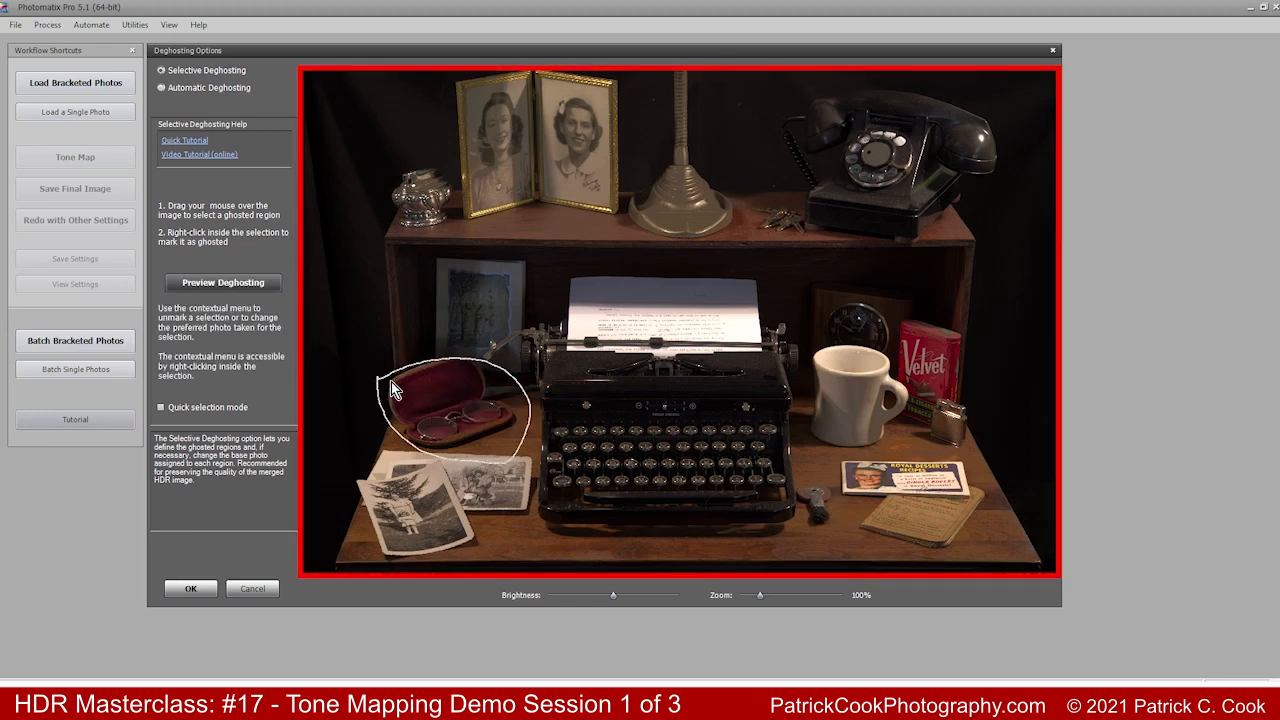
- Preview the selective deghosting and accept it to merge the photos into an HDR image
click(236, 288)
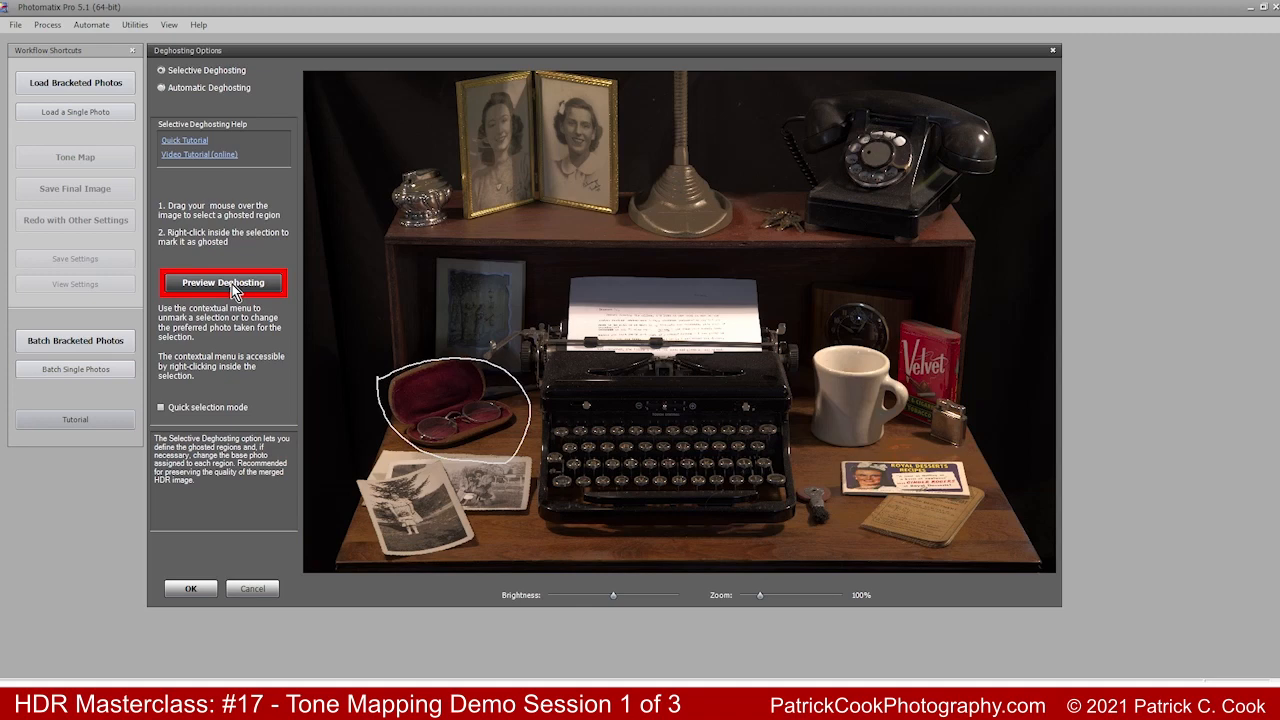
click(239, 285)
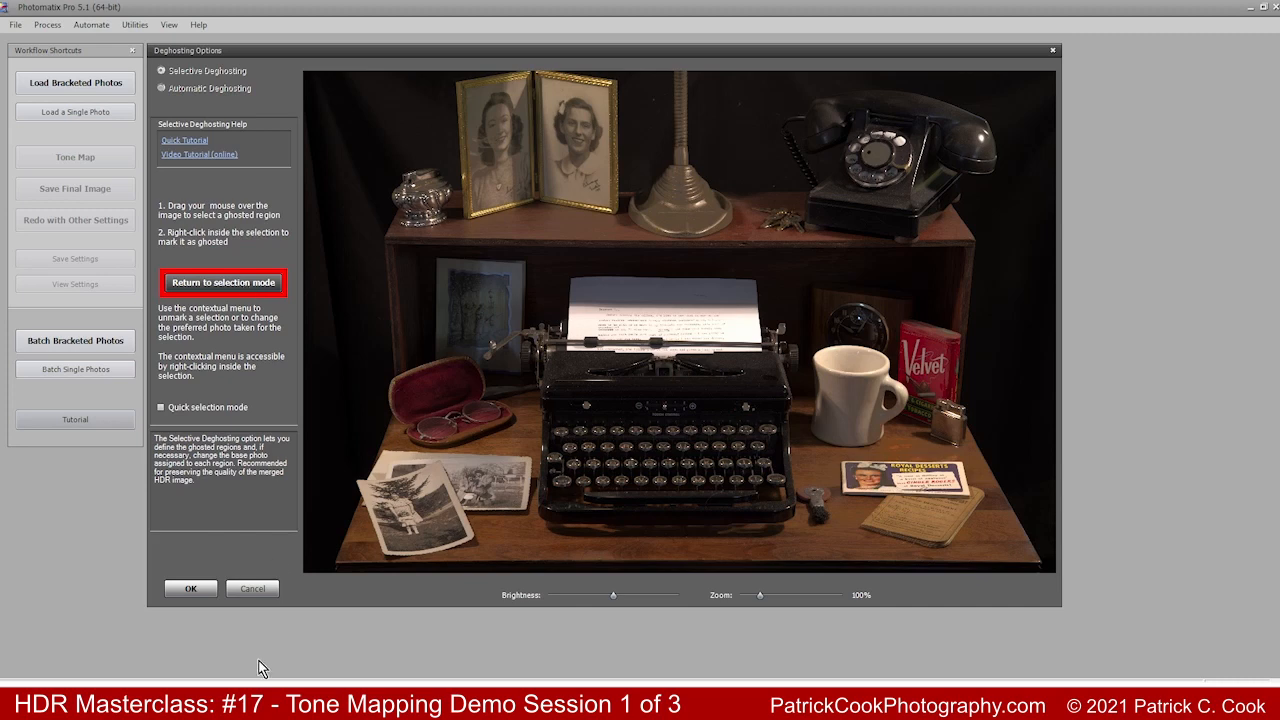
click(192, 589)
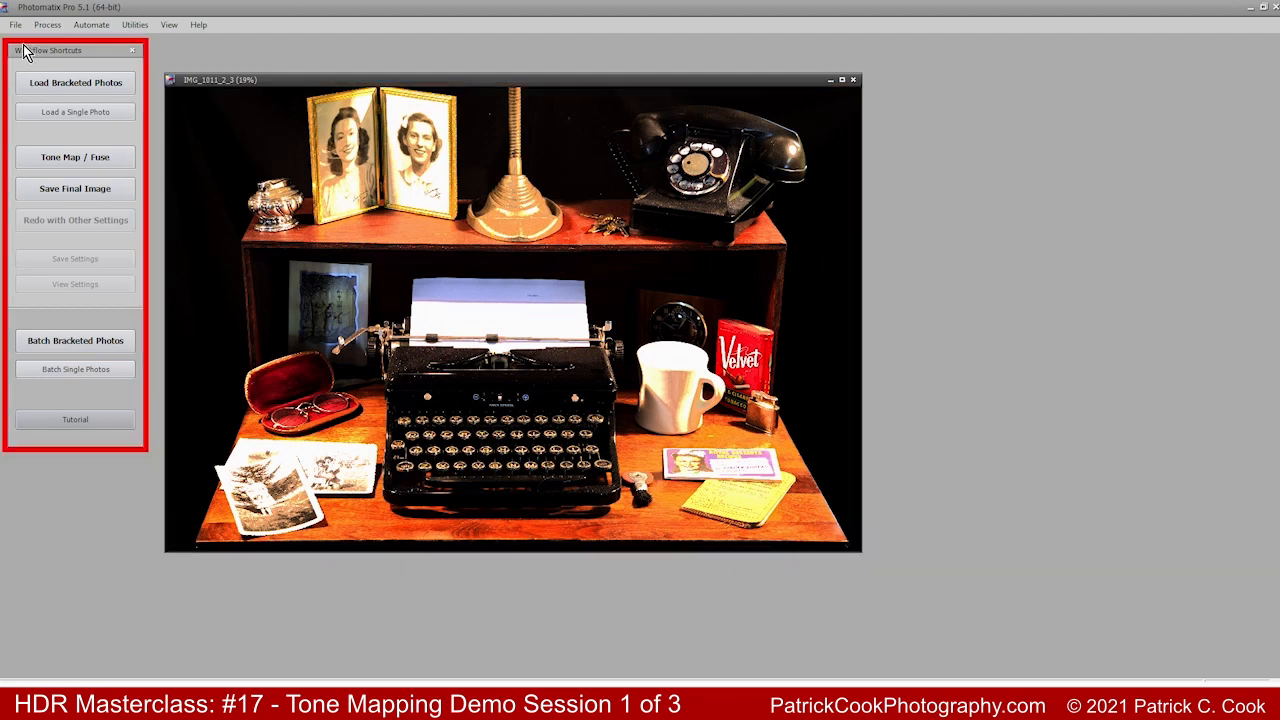
- Save the merged image as IMG_1011_2_3.hdr in Radiance RGBE format in the HDR Masterclass folder
click(77, 189)
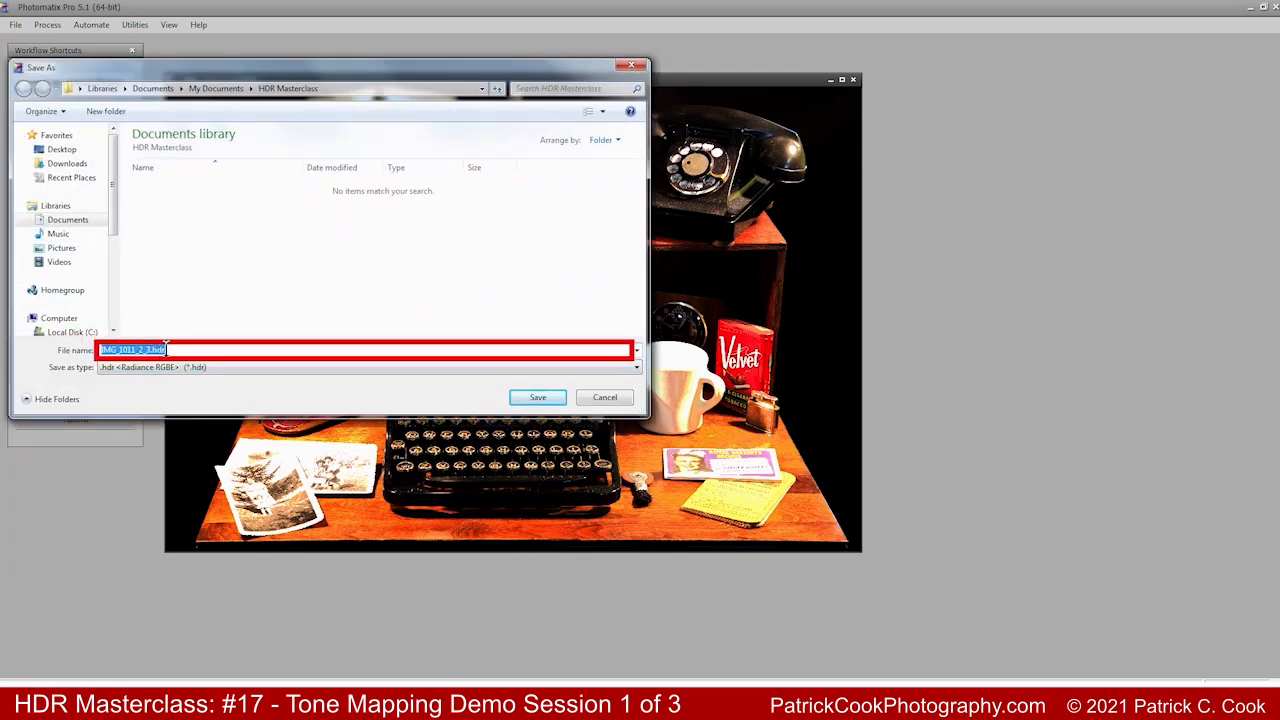
click(539, 398)
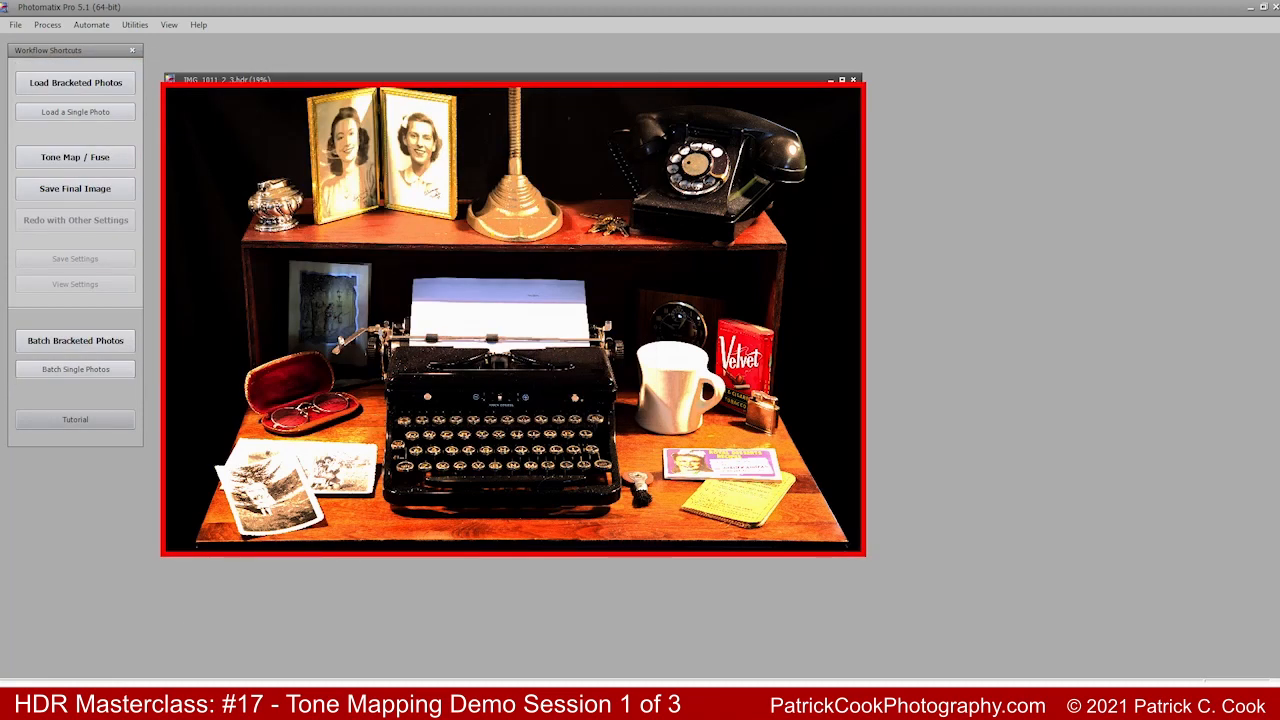
- Compare the size of the saved HDR file with the three CR2 source files in the HDR Masterclass folder
click(156, 702)
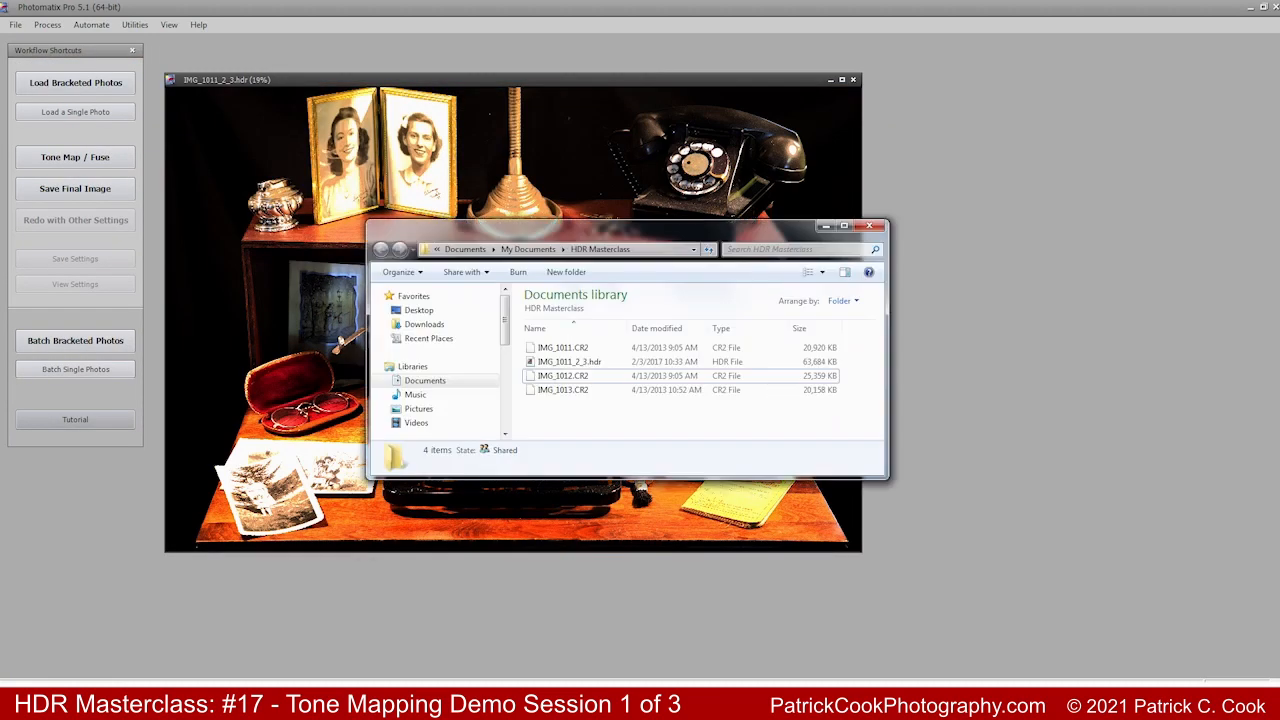
click(573, 366)
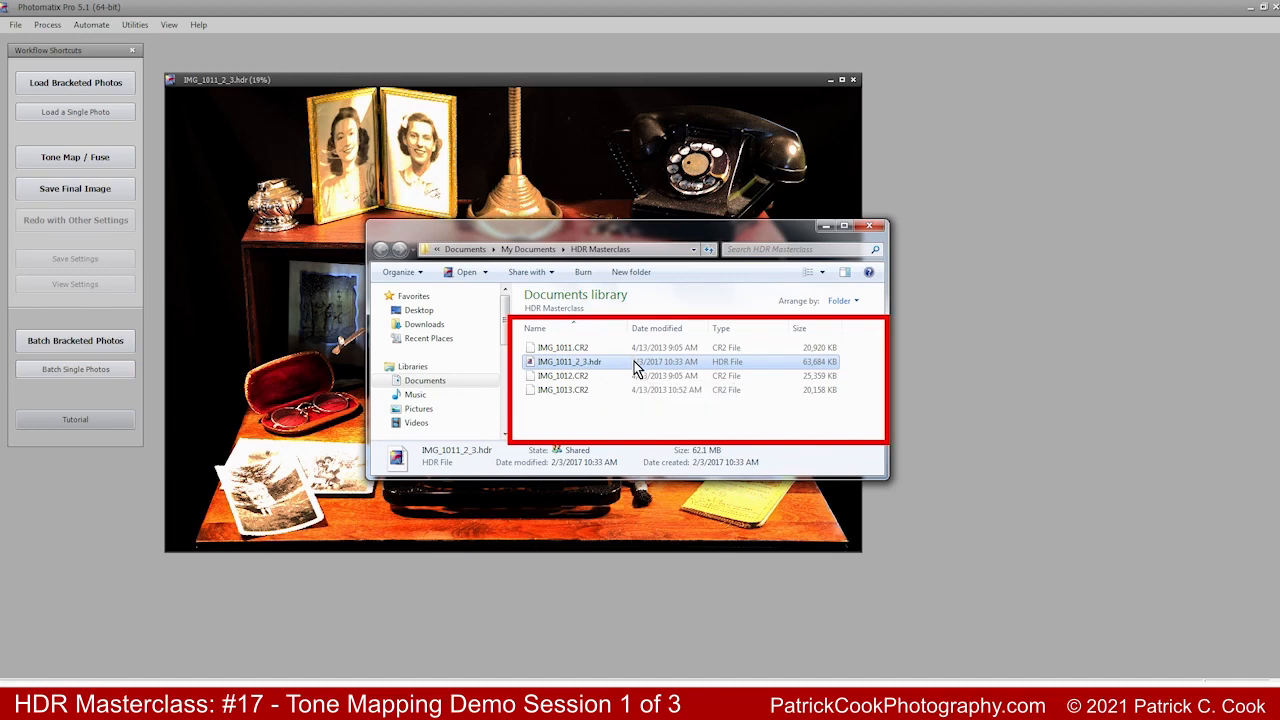
click(610, 79)
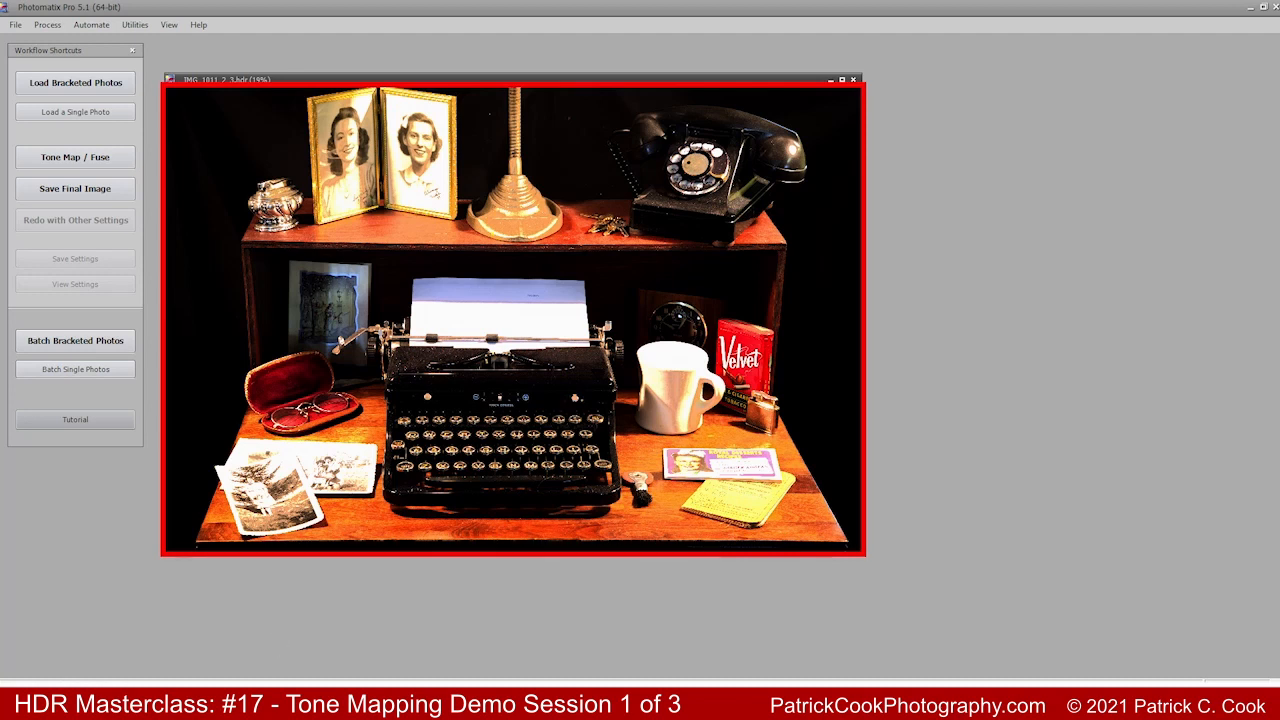
click(208, 702)
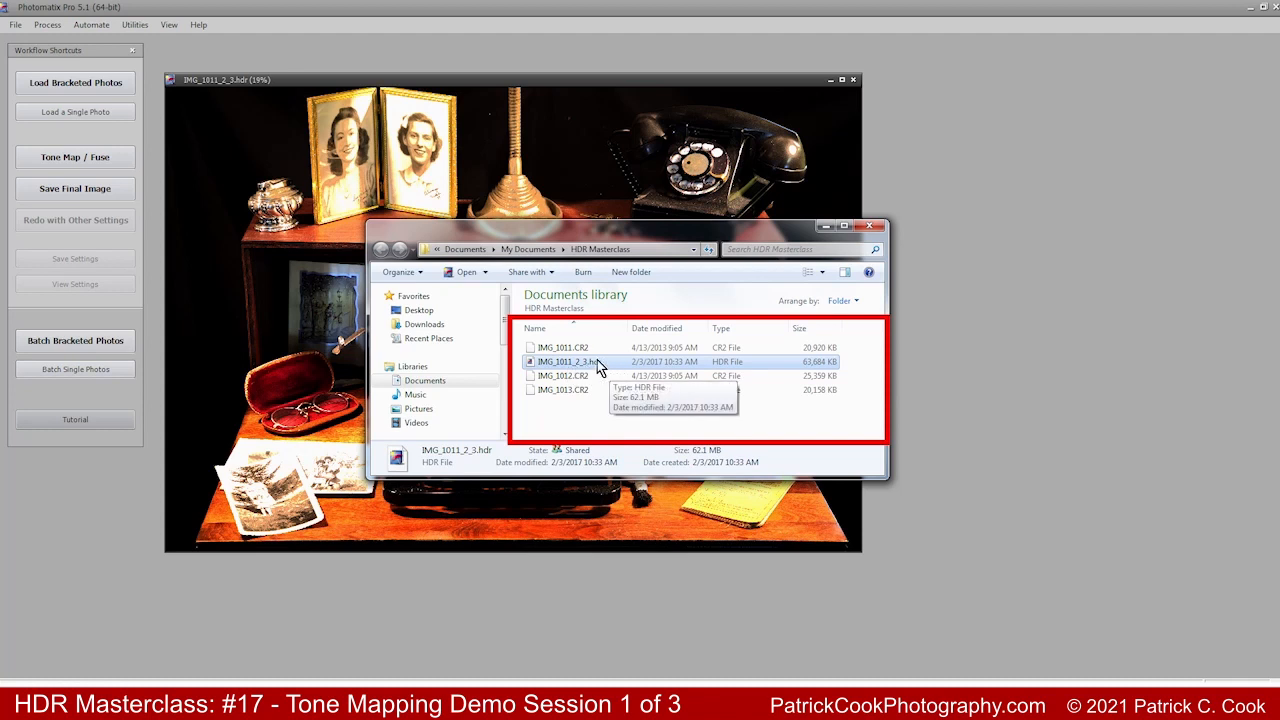
click(591, 375)
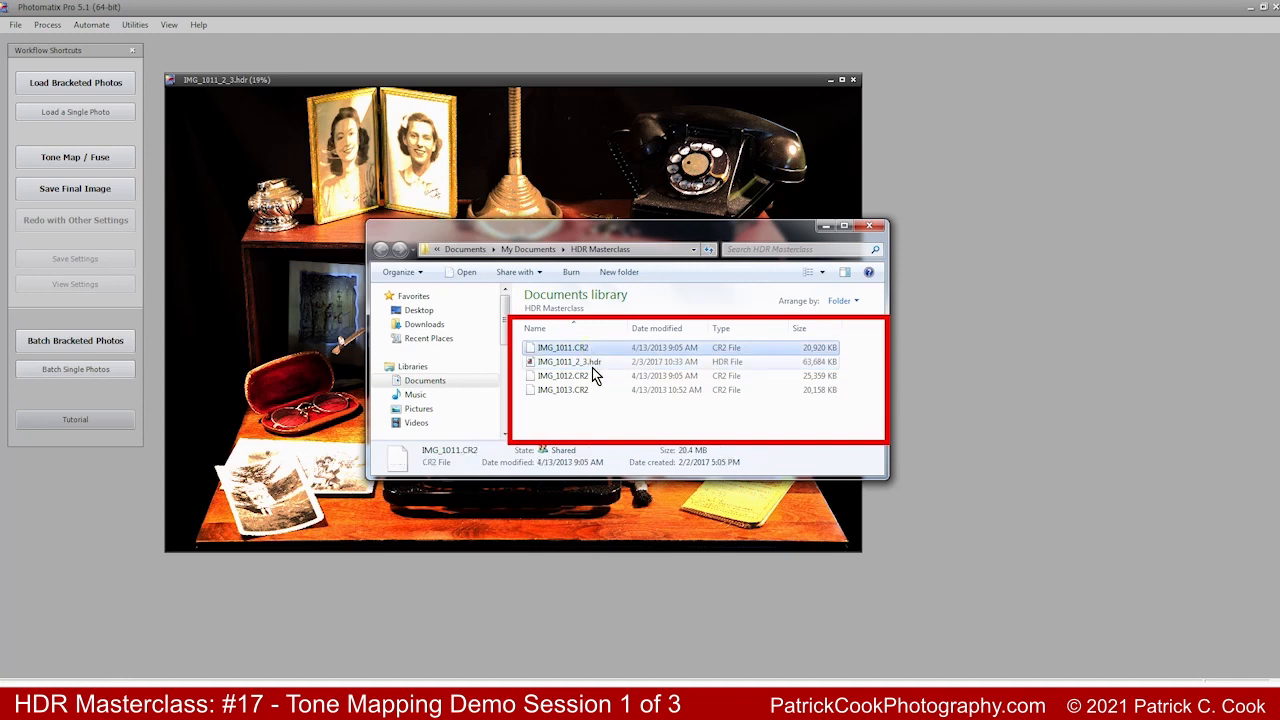
click(590, 390)
click(589, 375)
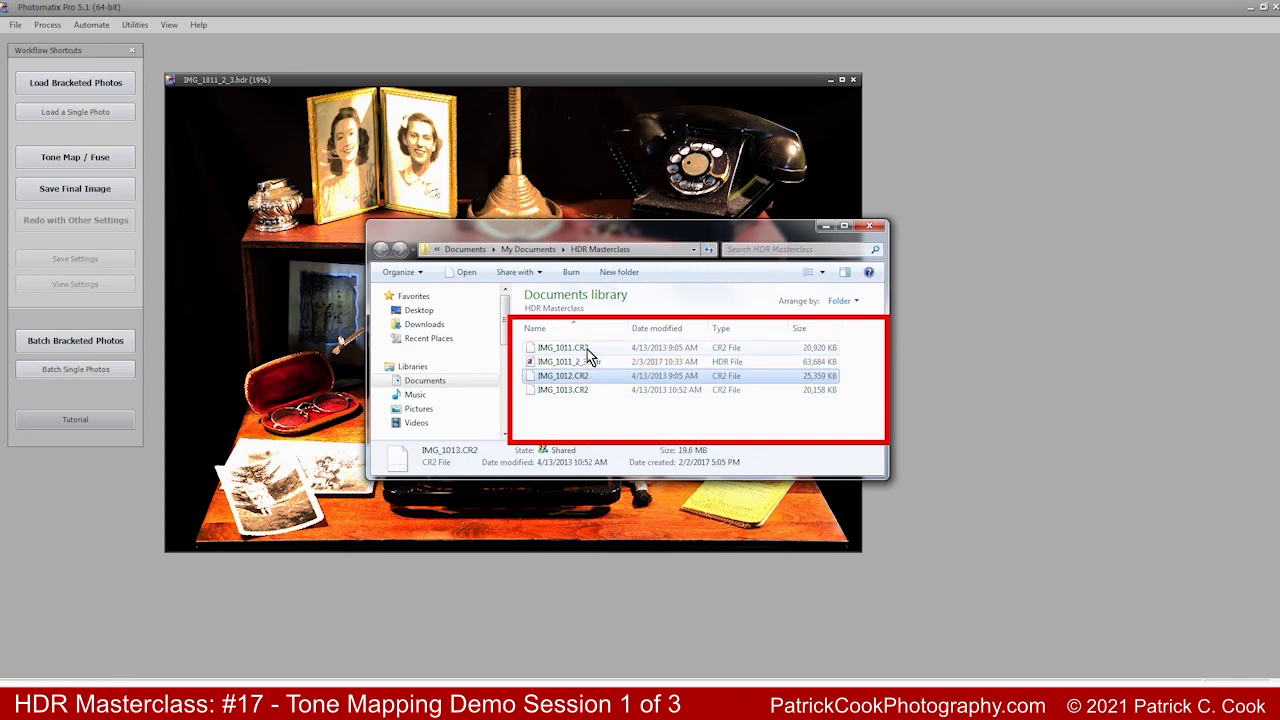
click(590, 347)
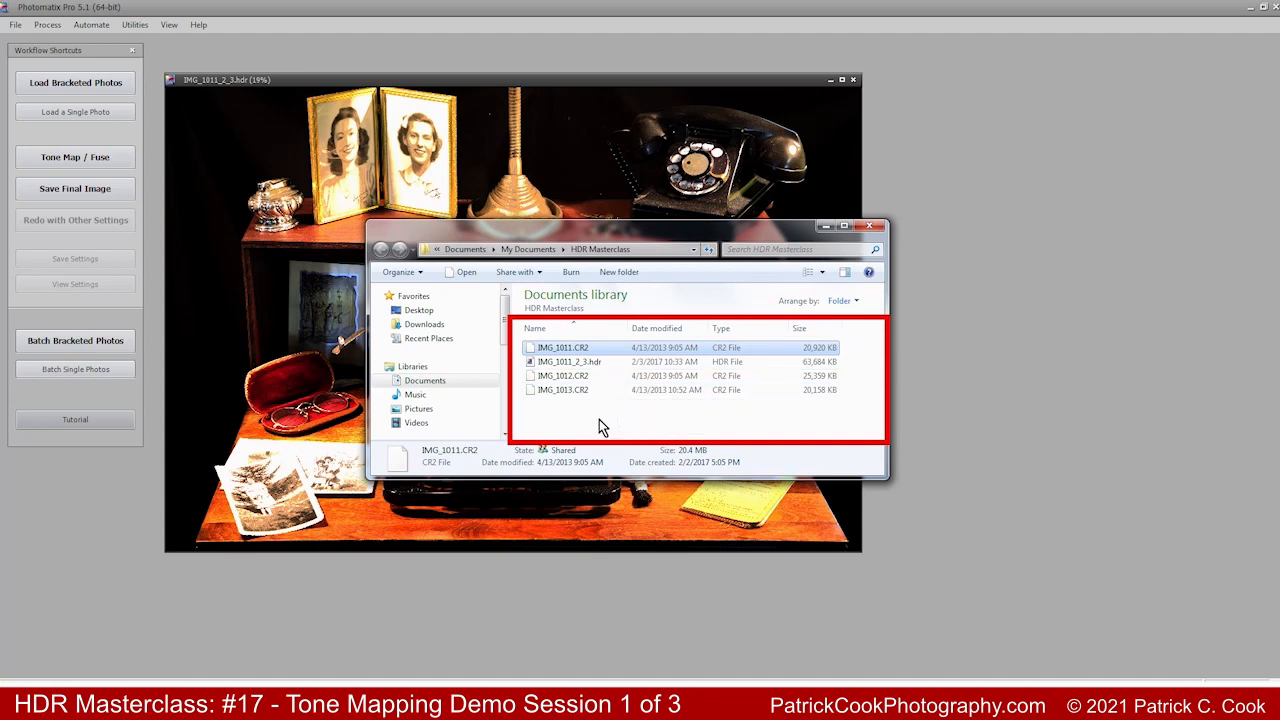
click(595, 362)
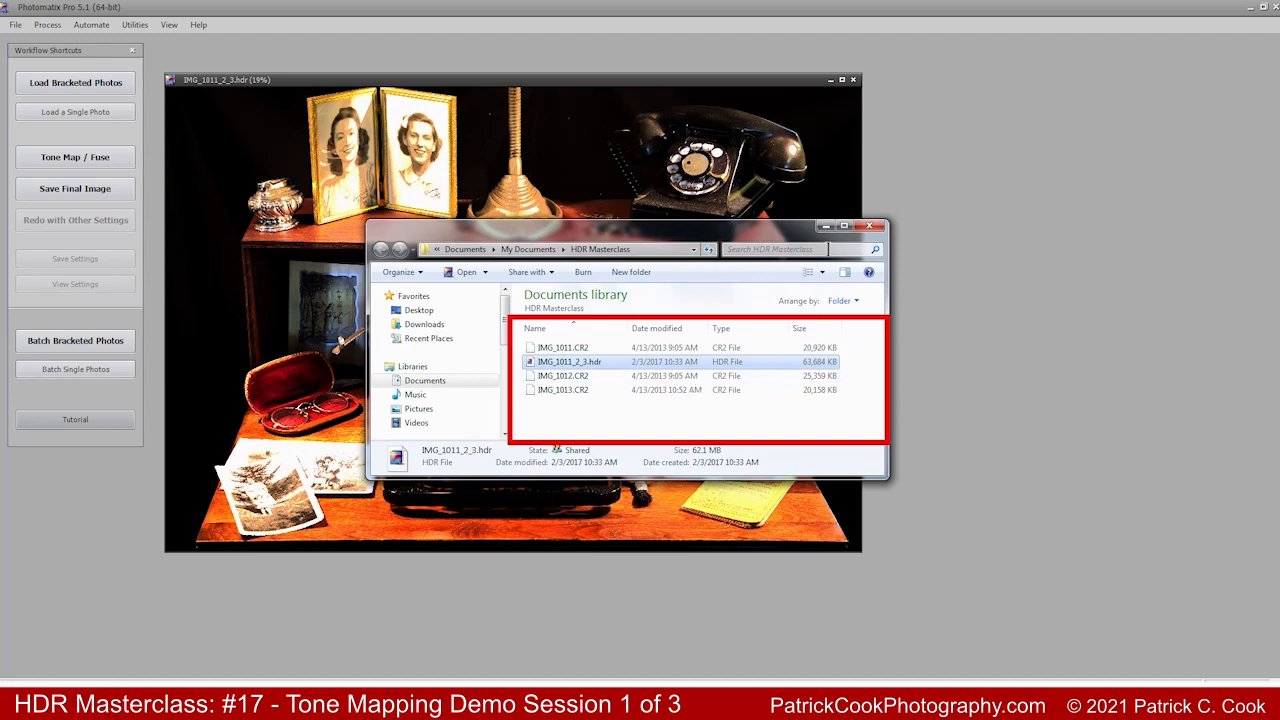
click(826, 228)
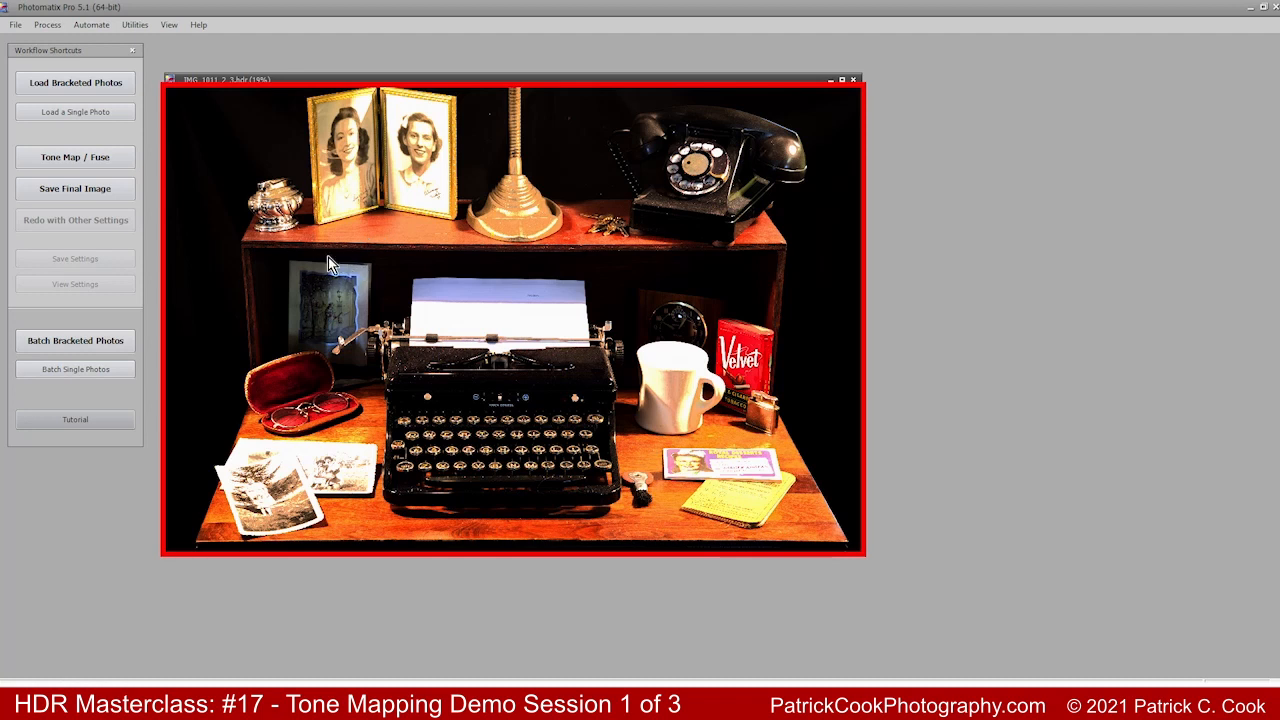
- Open the merged HDR image for tone mapping, and close and redisplay its 8-bit histogram
click(67, 157)
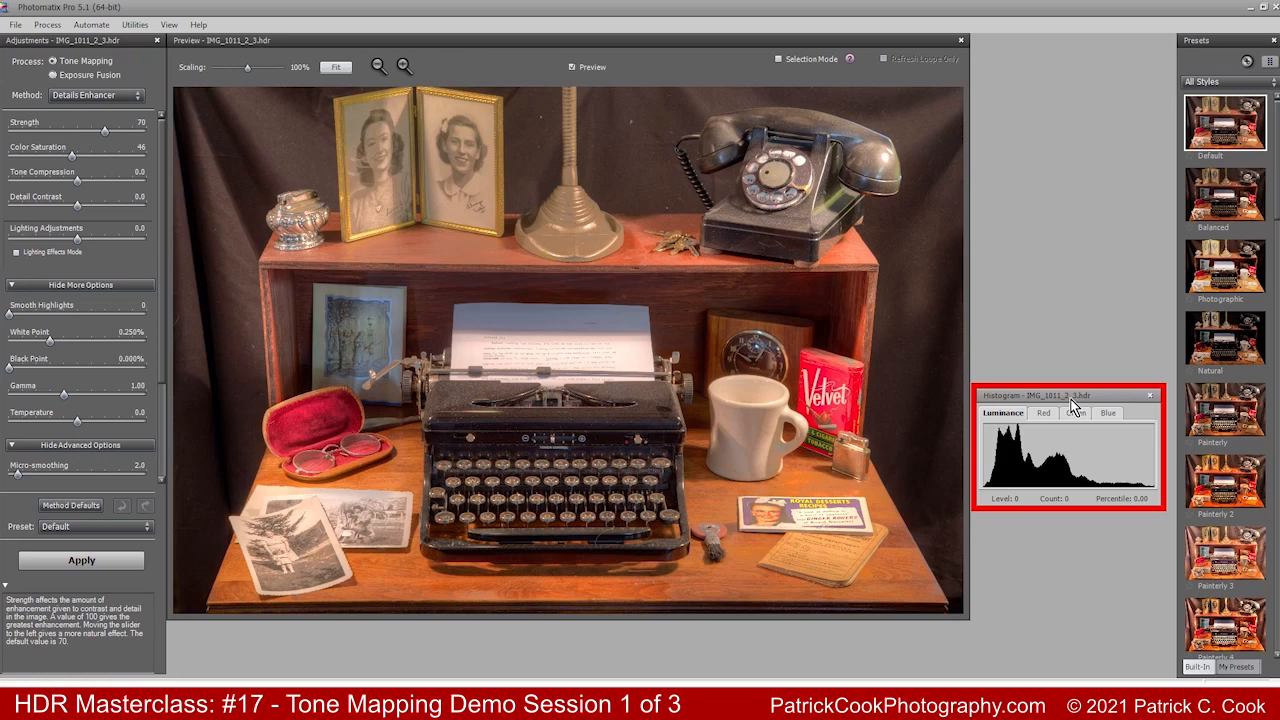
click(1152, 397)
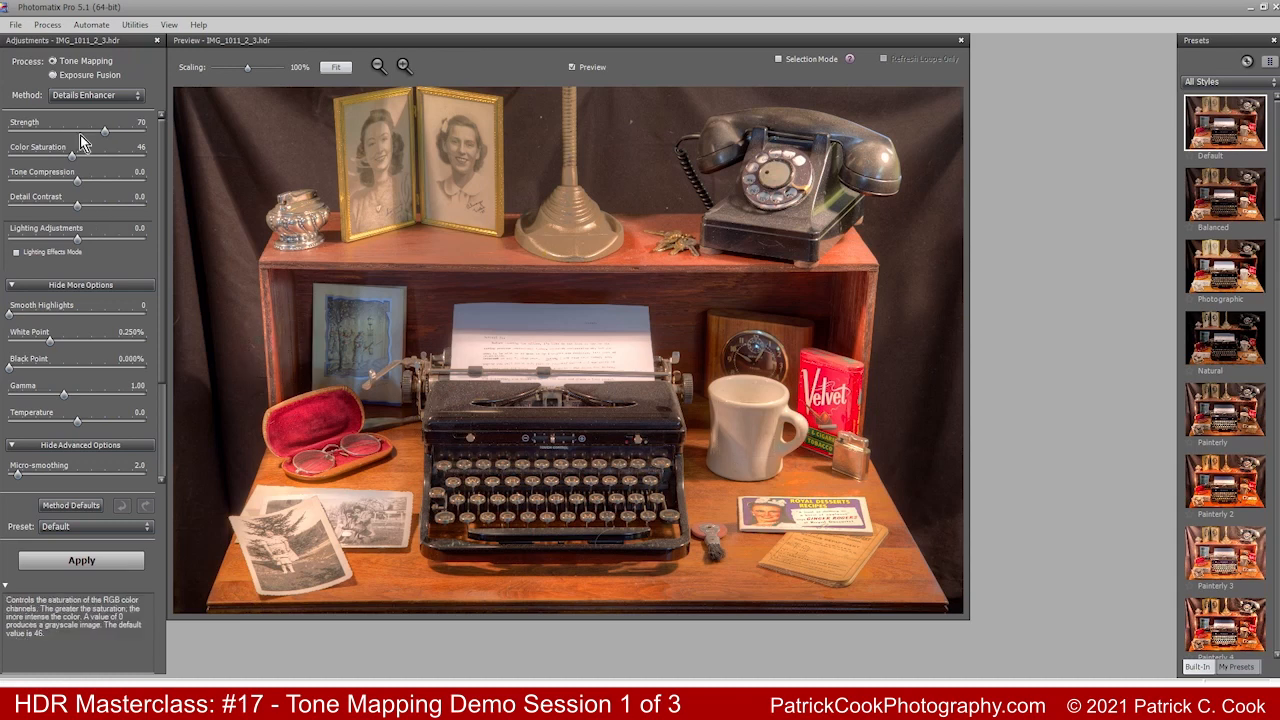
click(170, 30)
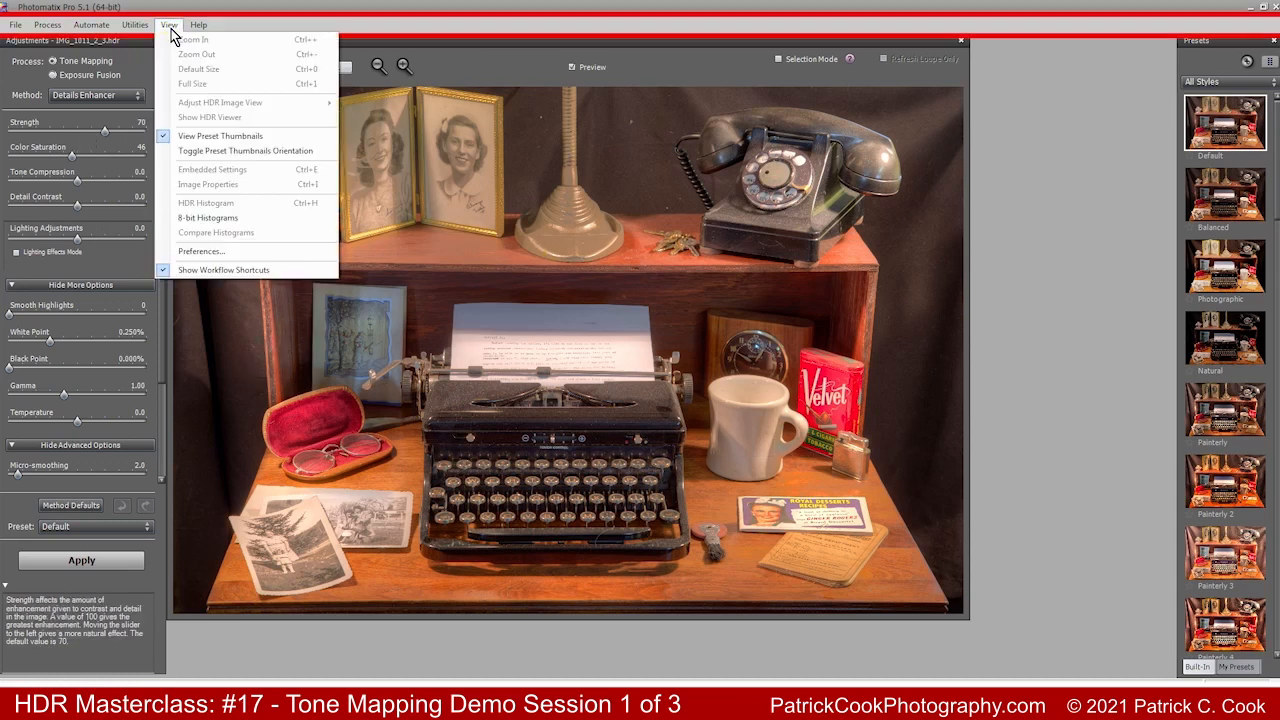
click(191, 216)
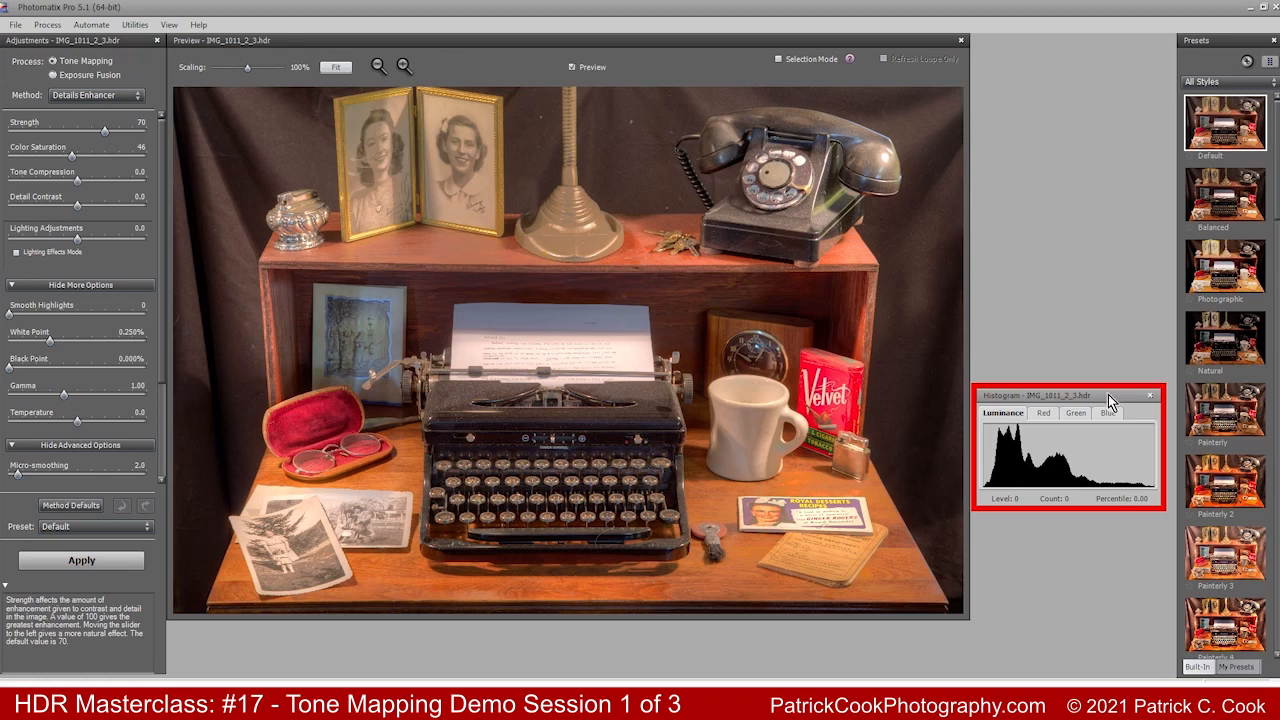
- Apply the built-in Default preset and review the Details Enhancer sliders through to the advanced options
click(1217, 128)
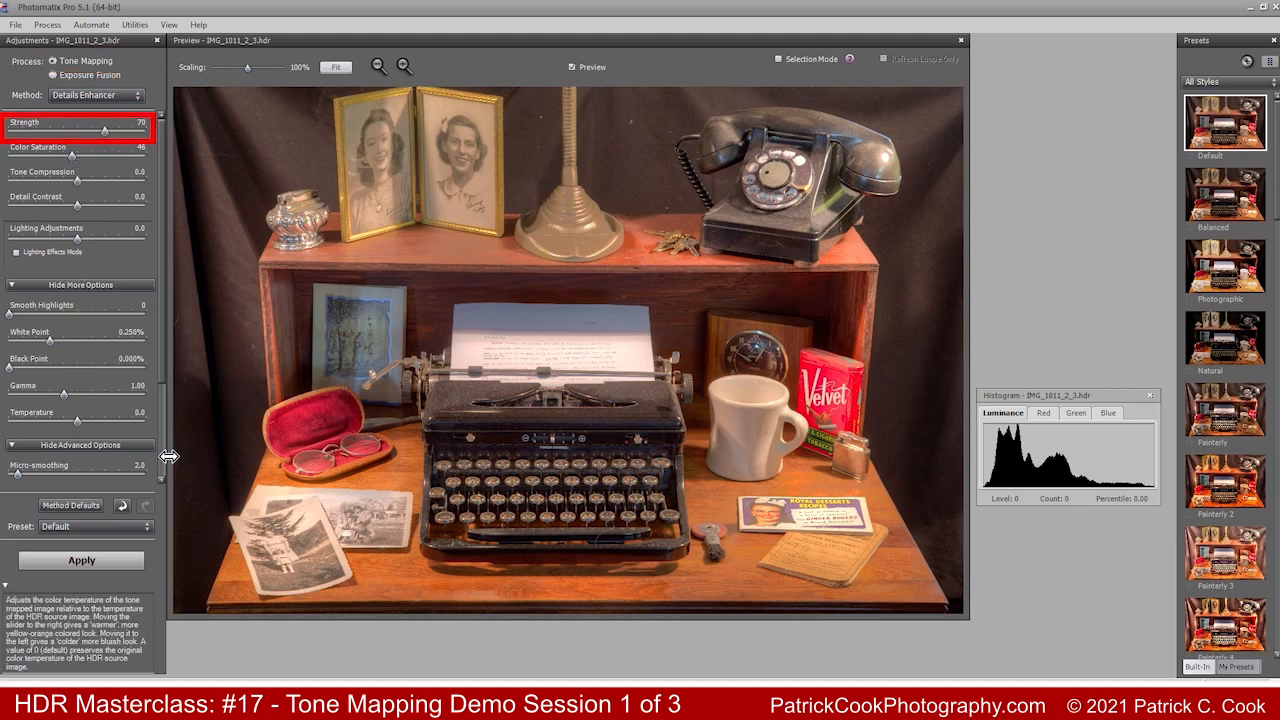
scroll(164, 467, down, 3)
scroll(166, 449, up, 3)
scroll(166, 438, down, 2)
scroll(166, 400, up, 3)
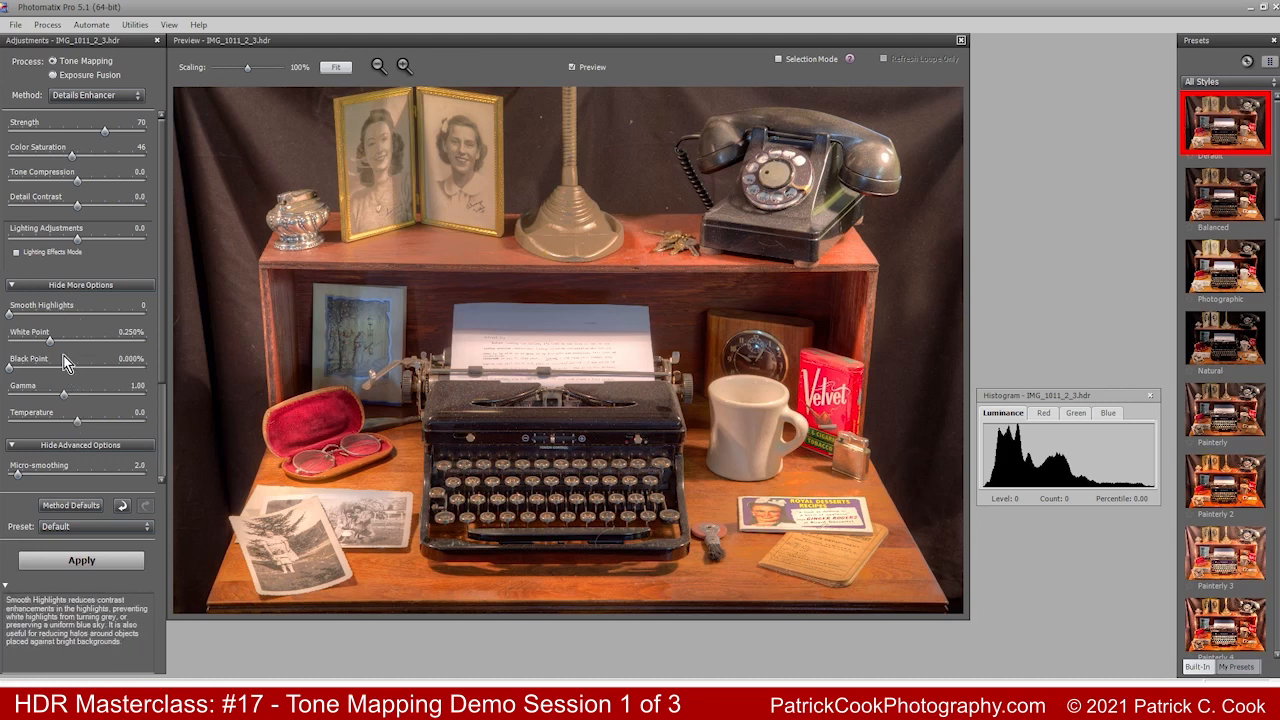
drag(162, 312, 156, 414)
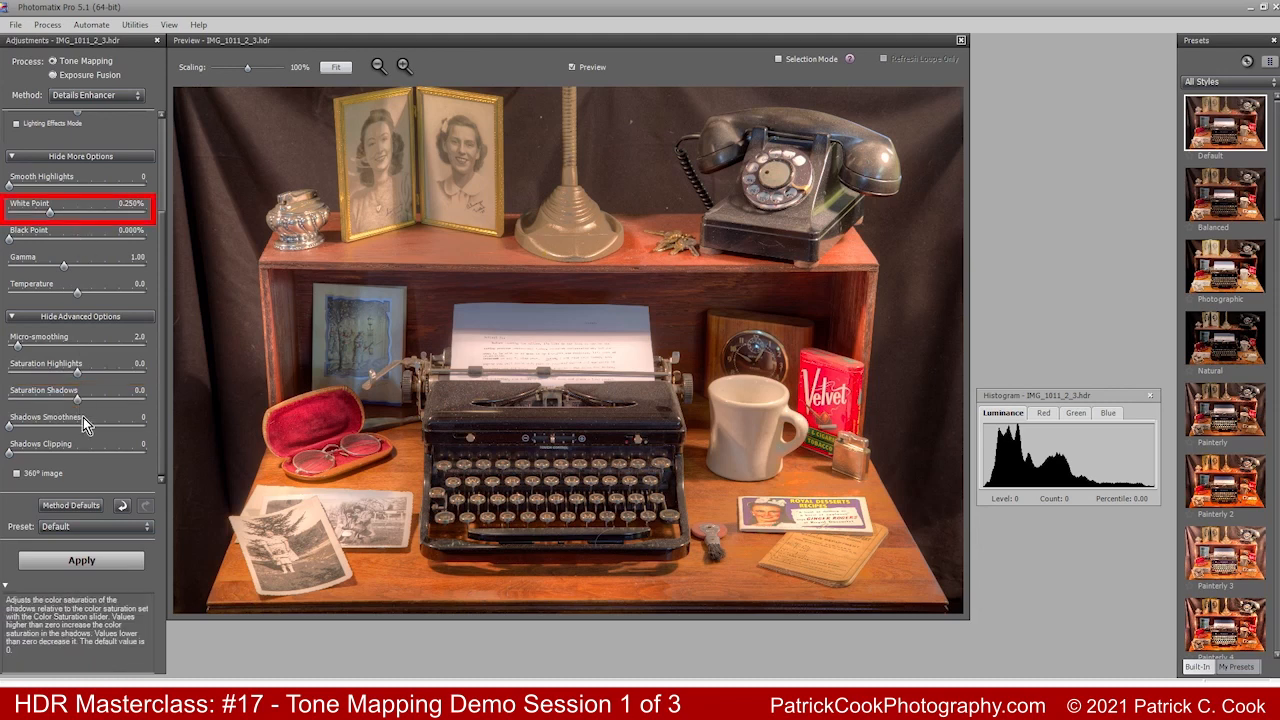
- Try the built-in Monochrome preset on the image, and reapply the Default preset
drag(164, 438, 155, 288)
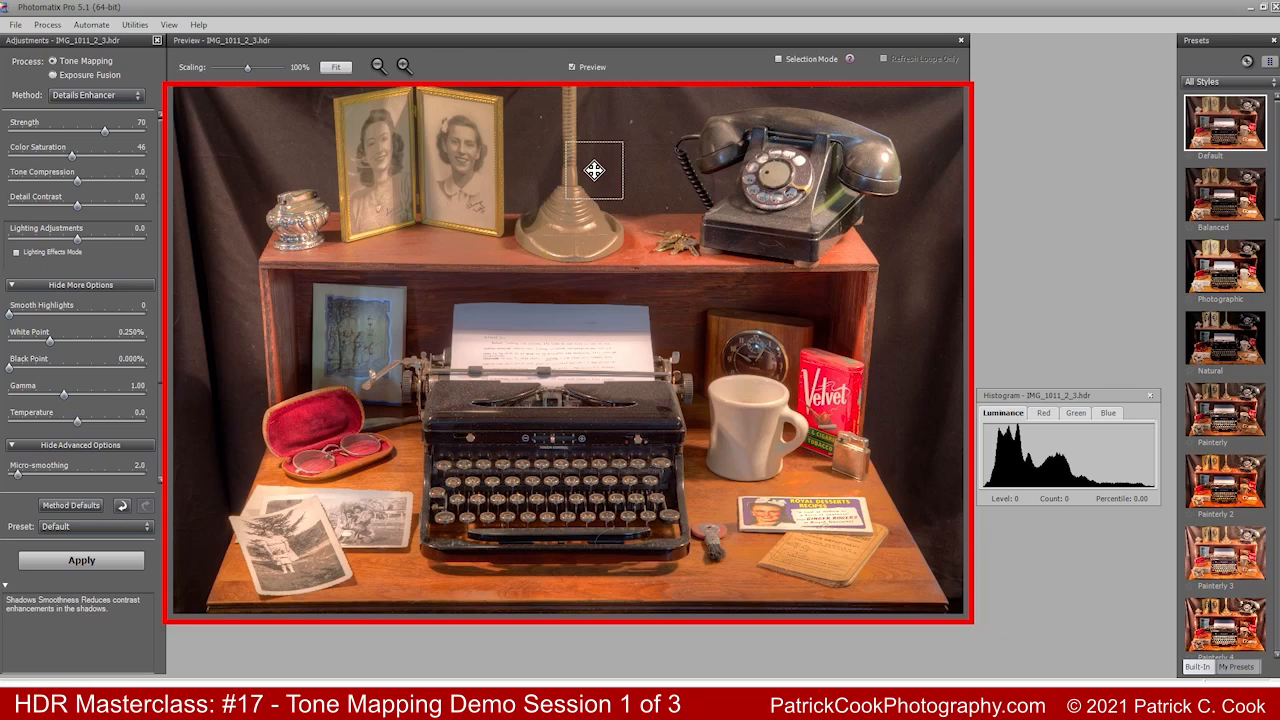
scroll(1265, 470, down, 10)
scroll(1265, 470, down, 8)
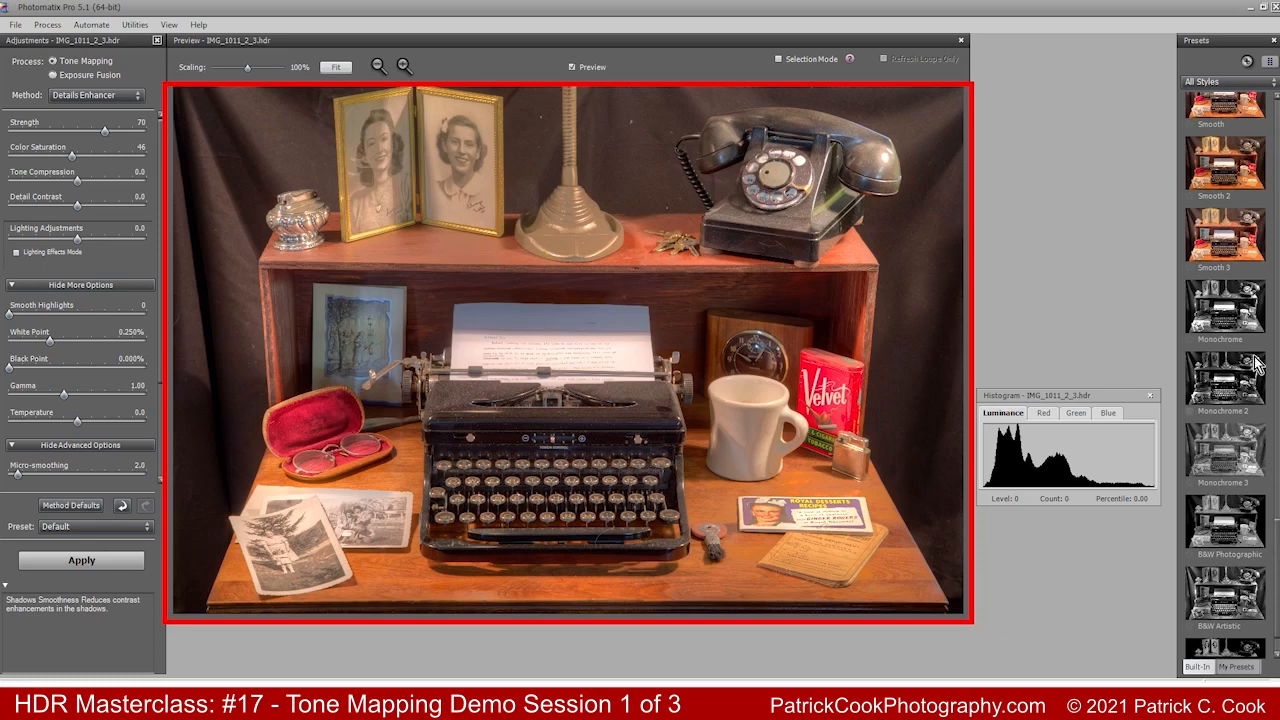
click(1230, 325)
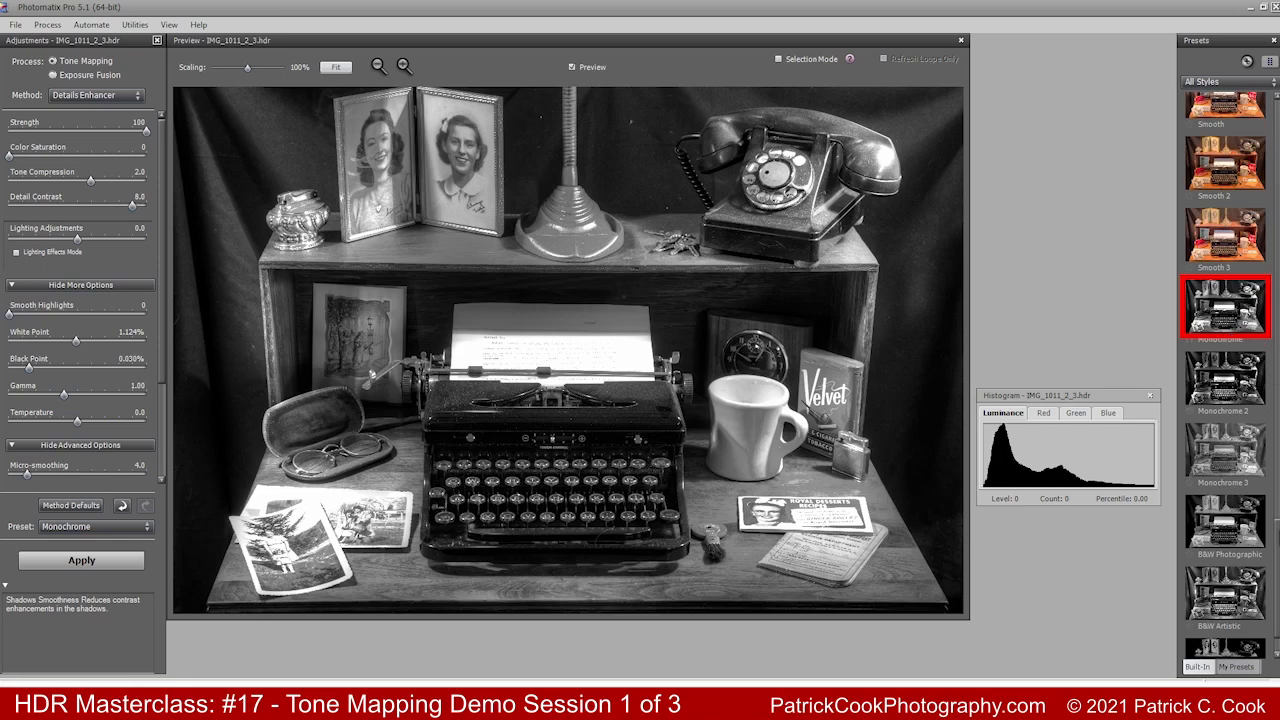
mouse_move(1276, 532)
mouse_down()
mouse_move(1260, 230)
mouse_move(1276, 112)
mouse_up()
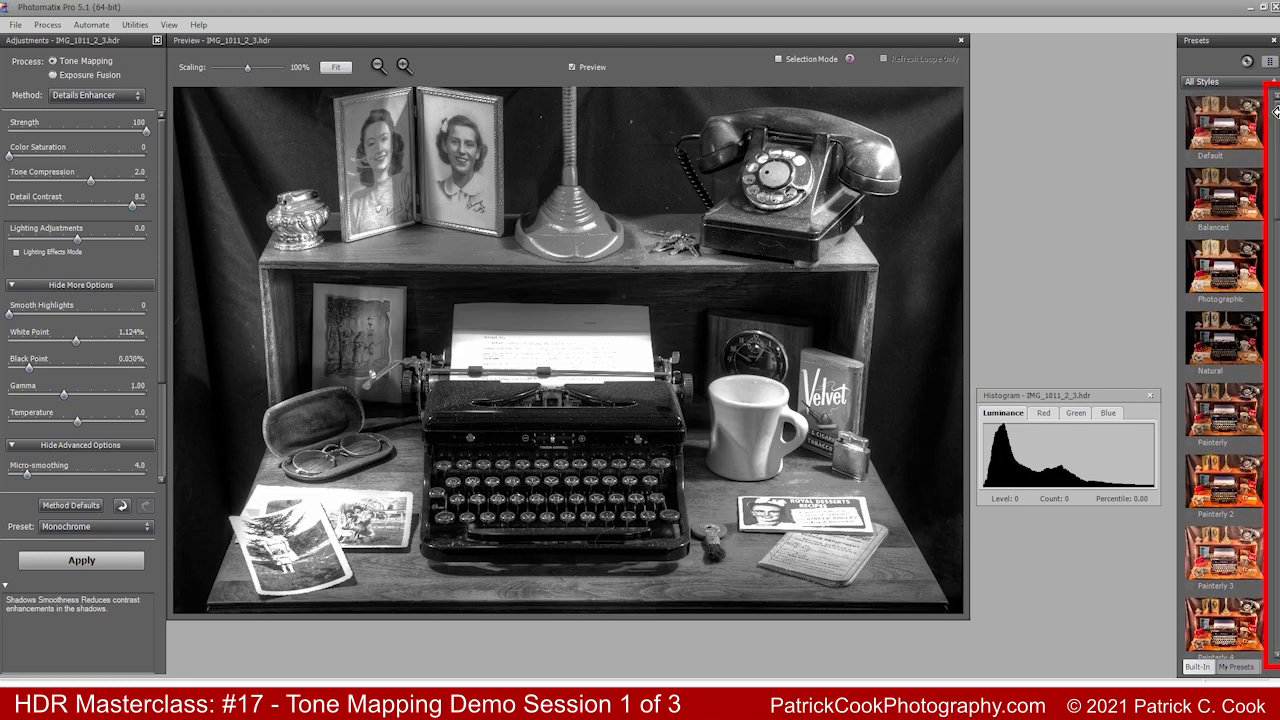
click(1222, 140)
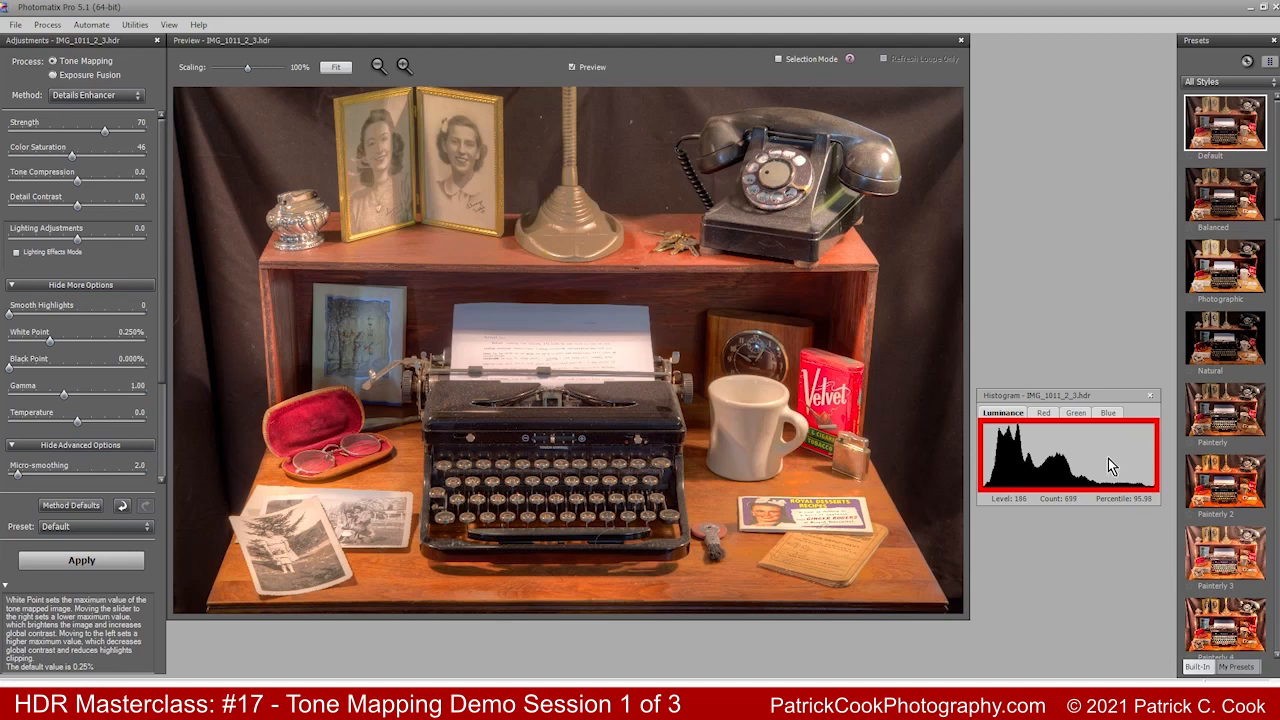
- Examine the typed letter's highlight detail across the sheet in the Loupe, moving the Loupe window beside the presets, and close it
click(545, 353)
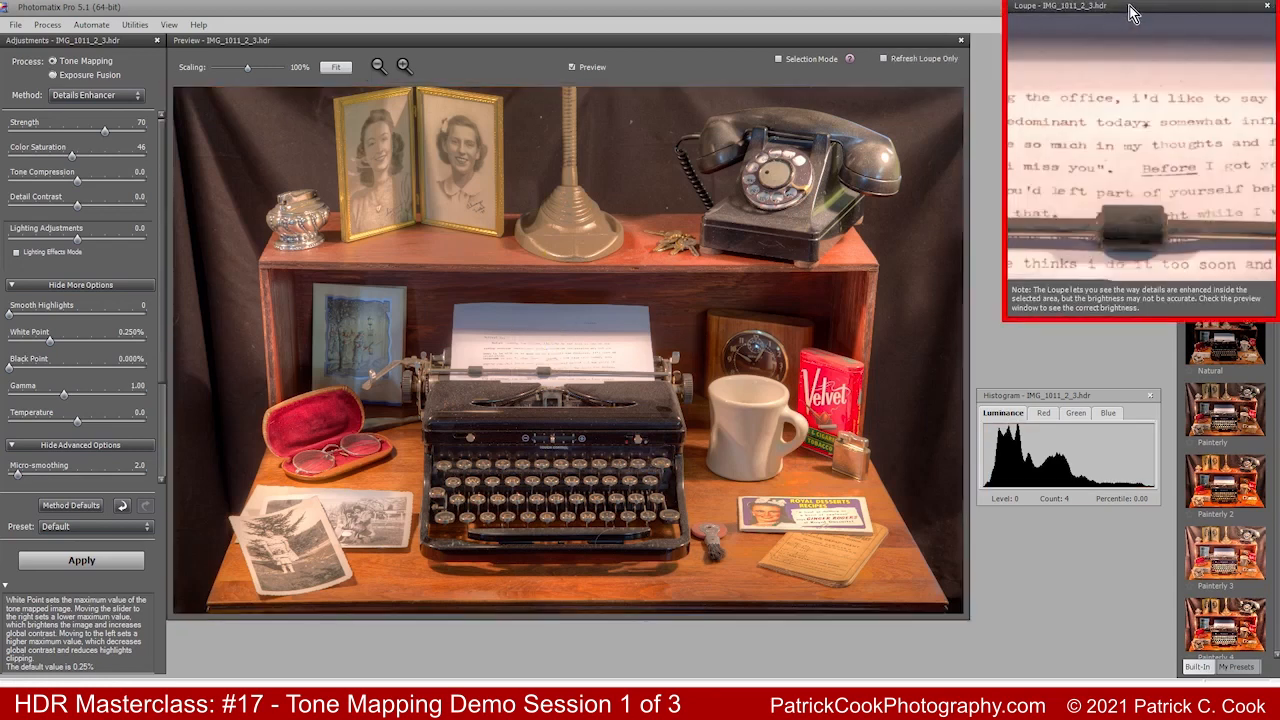
mouse_move(1134, 6)
mouse_down()
mouse_move(999, 56)
mouse_move(1011, 43)
mouse_up()
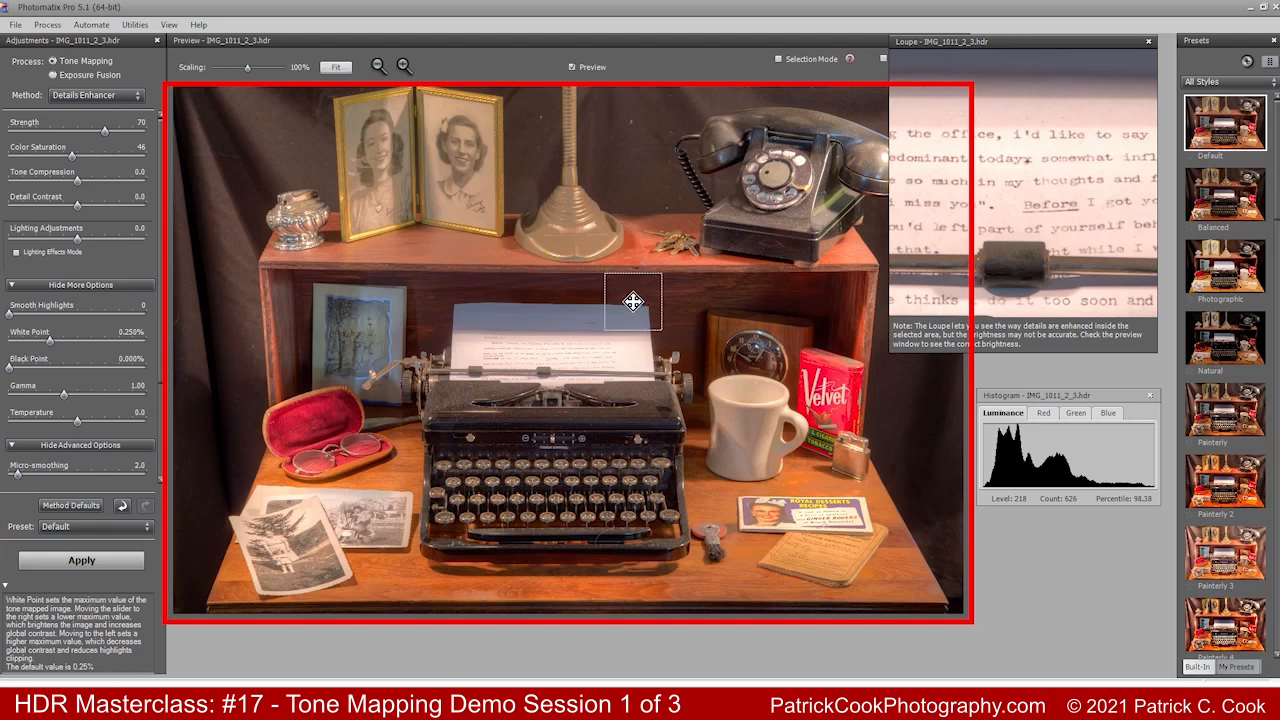
click(503, 350)
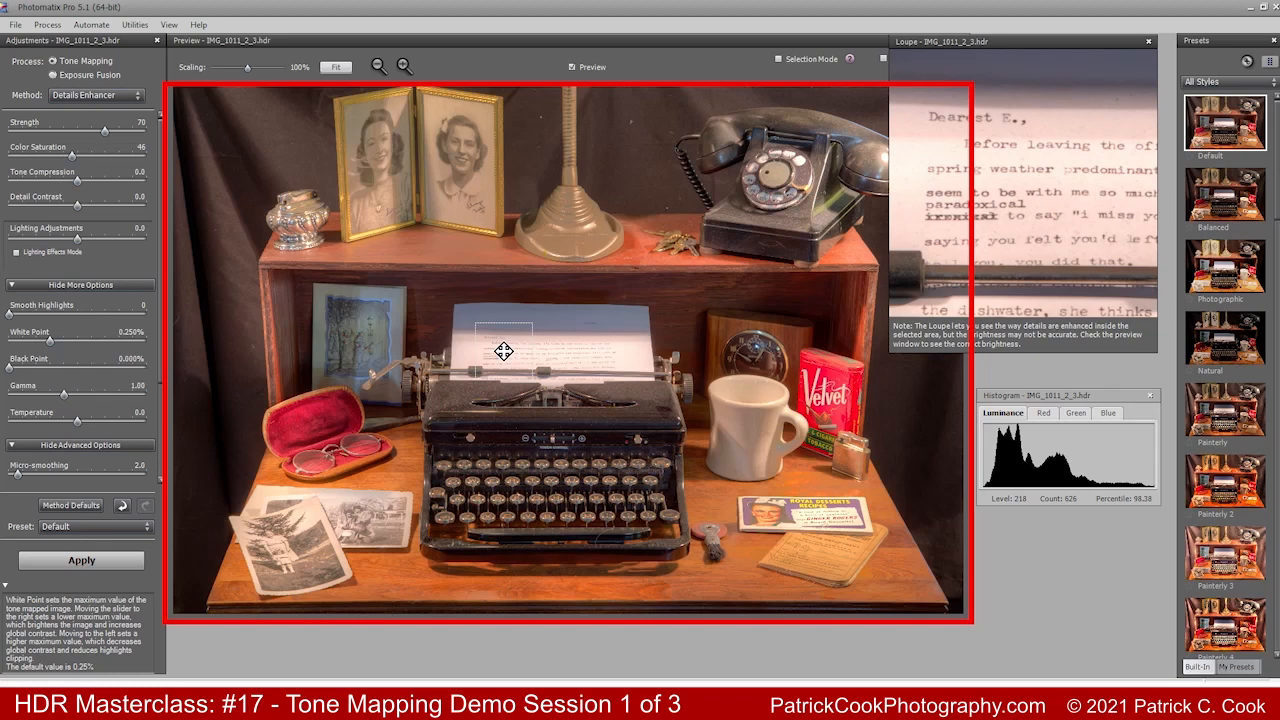
click(555, 353)
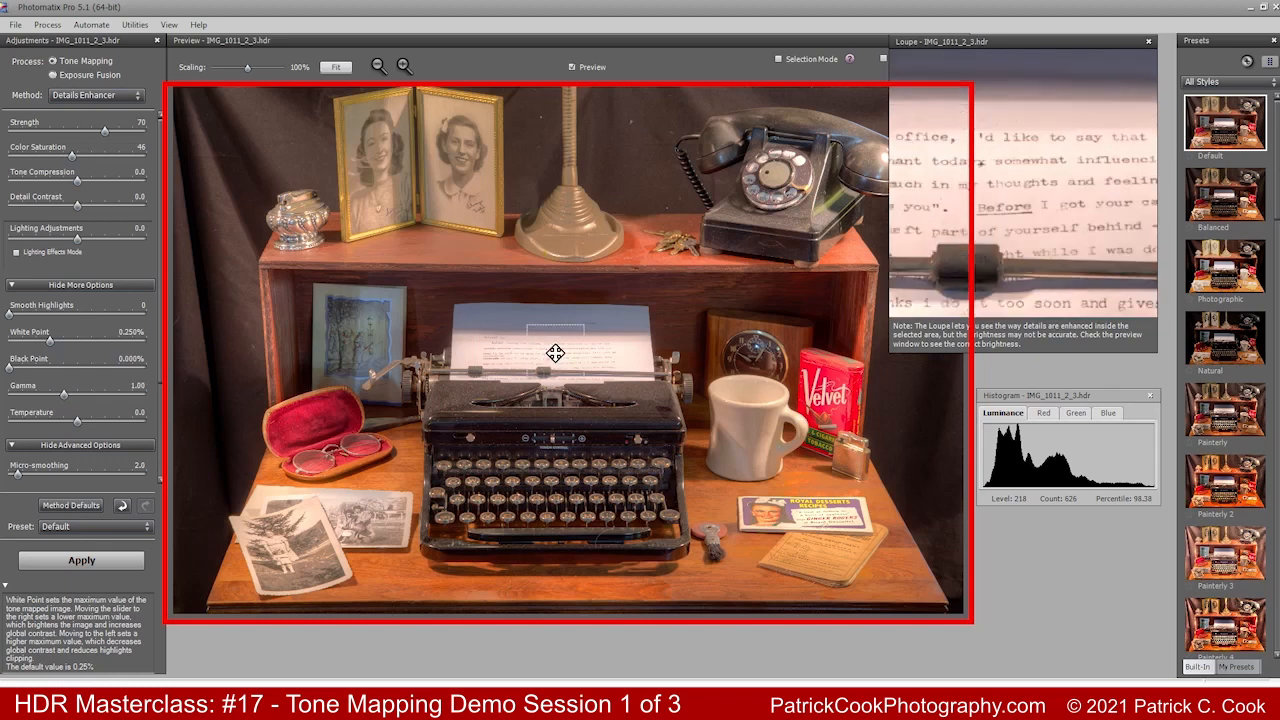
click(606, 355)
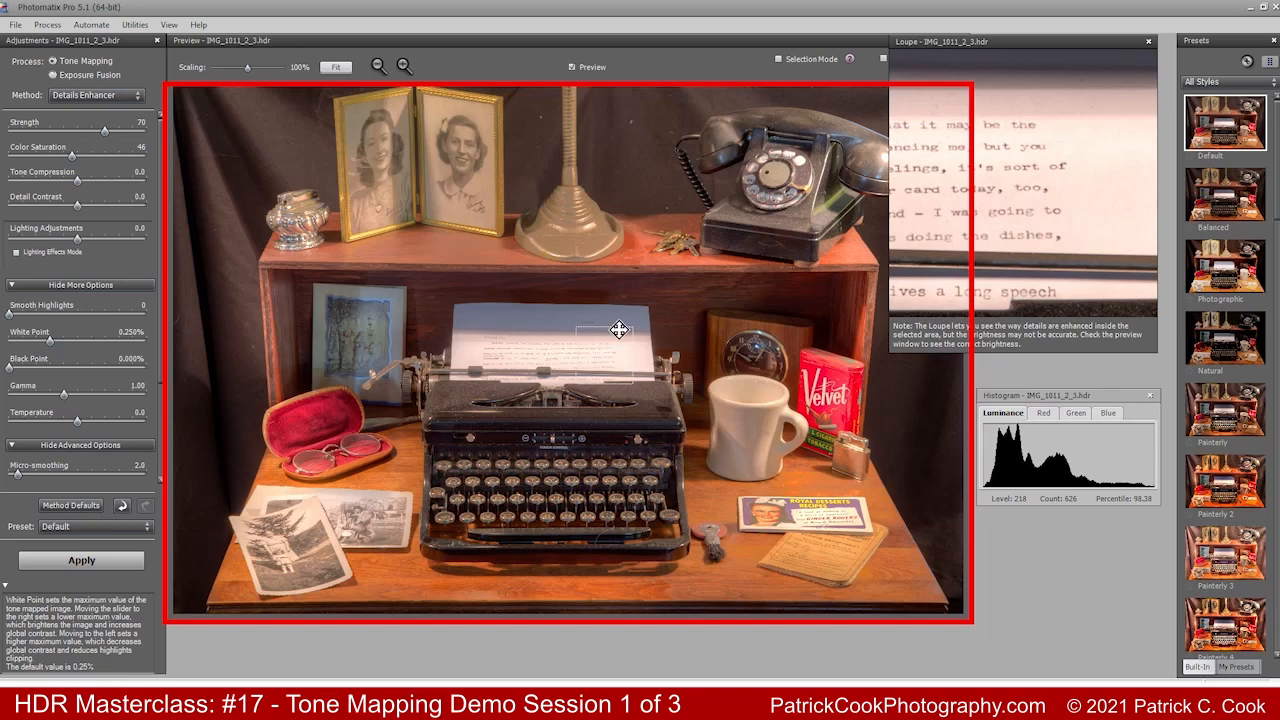
click(1151, 45)
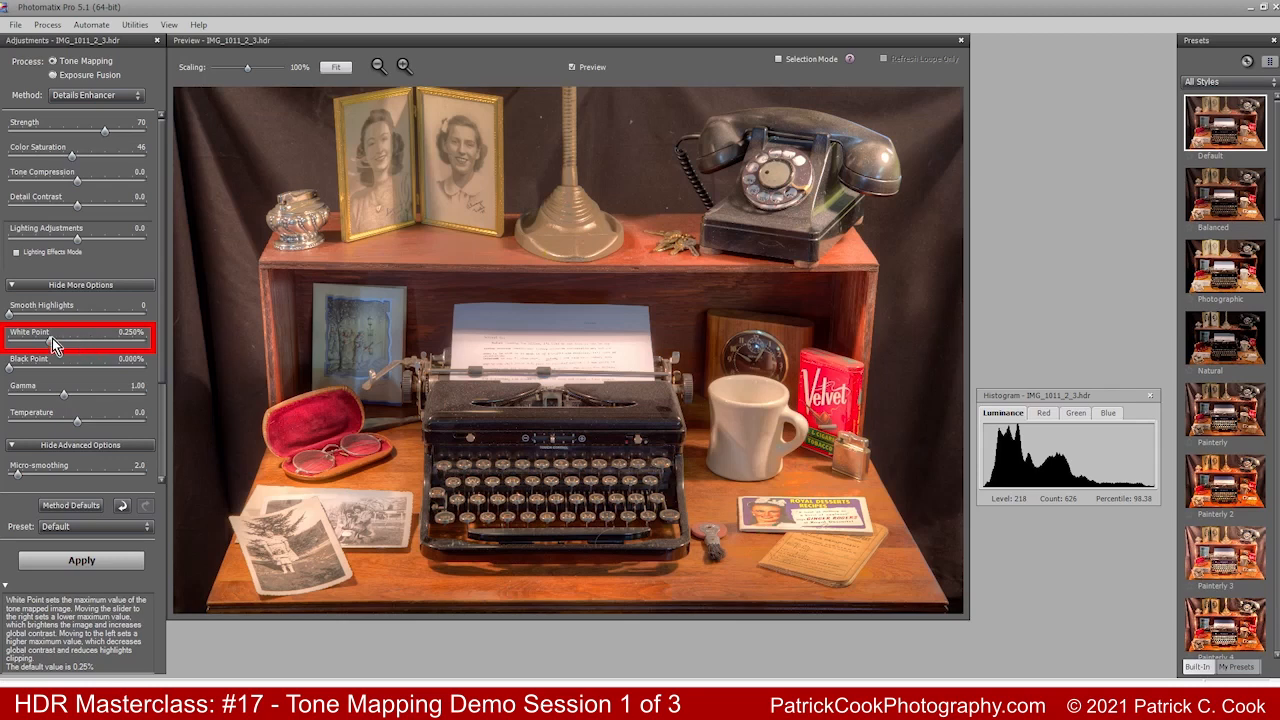
- Try a White Point of 10.000%, inspect the typed letter in the Loupe, and reset White Point to its default
drag(52, 338, 124, 345)
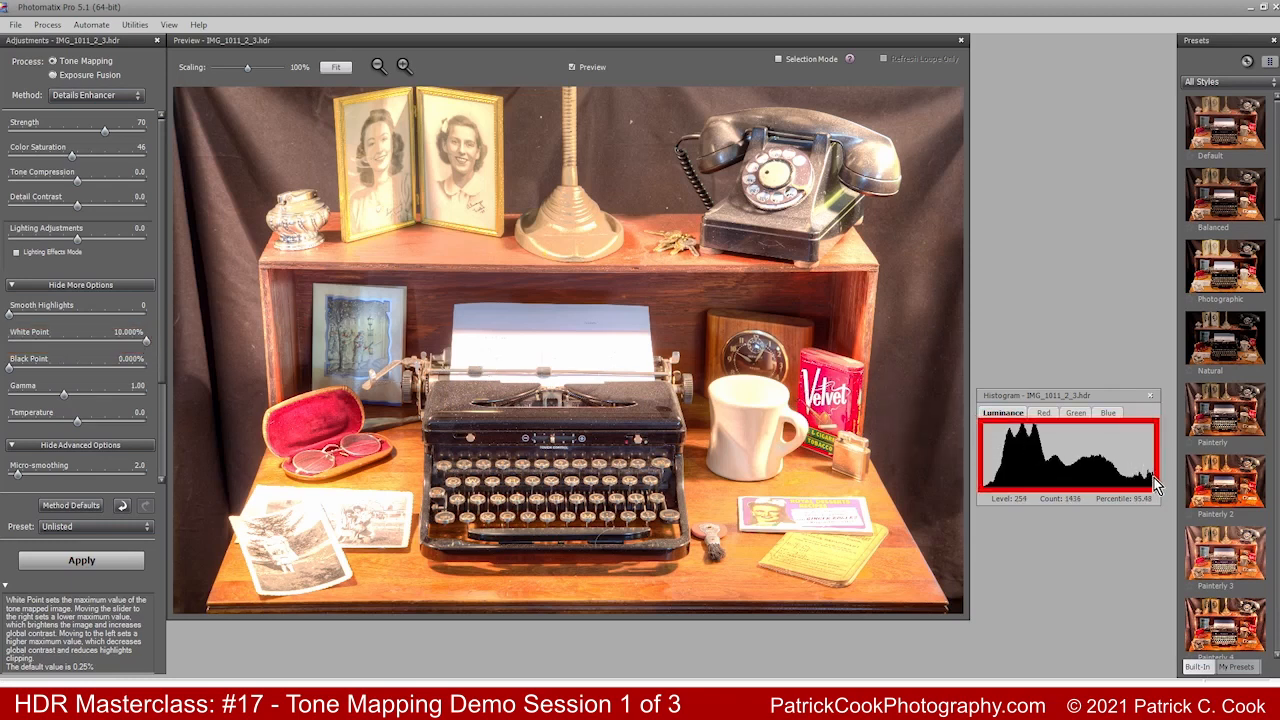
click(542, 351)
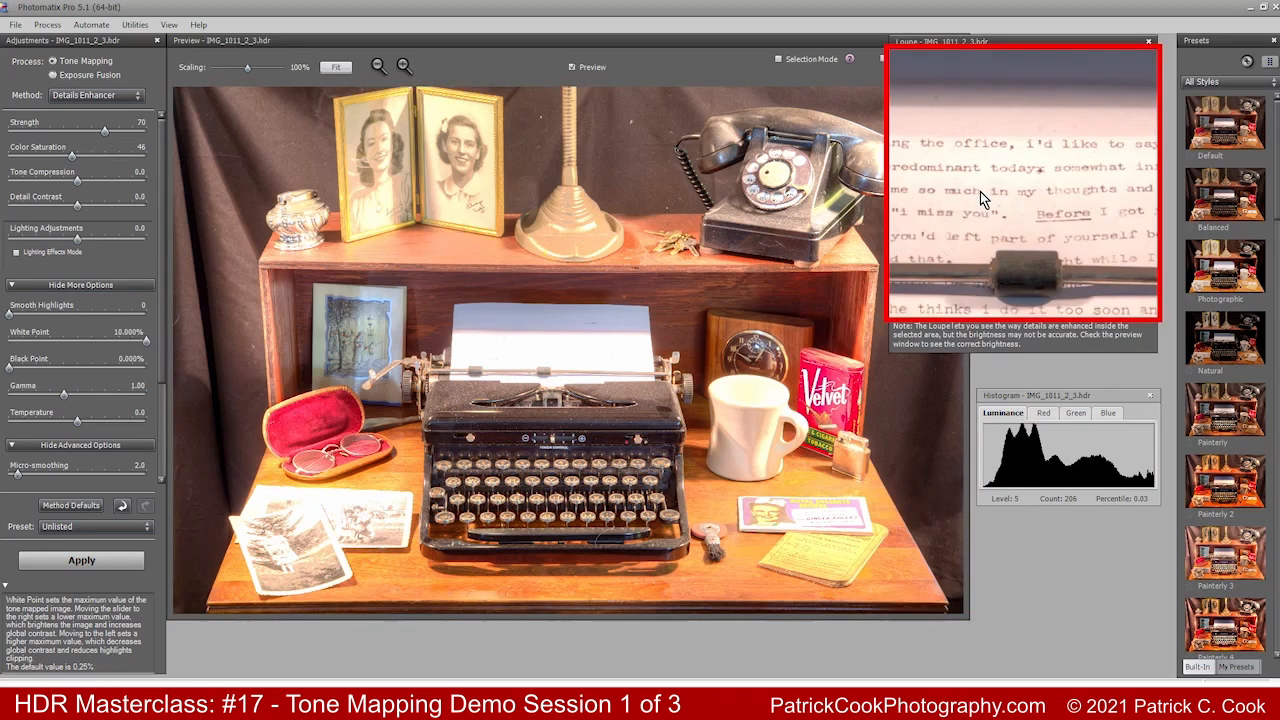
click(1148, 42)
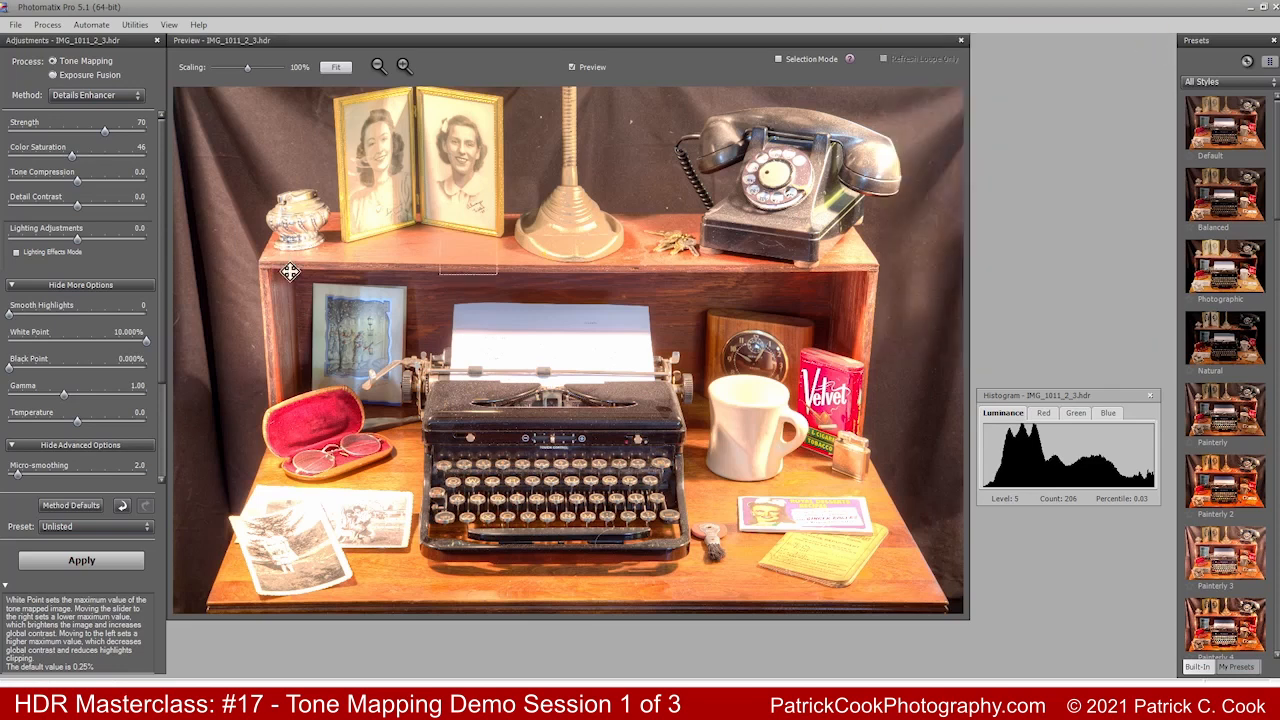
double_click(147, 341)
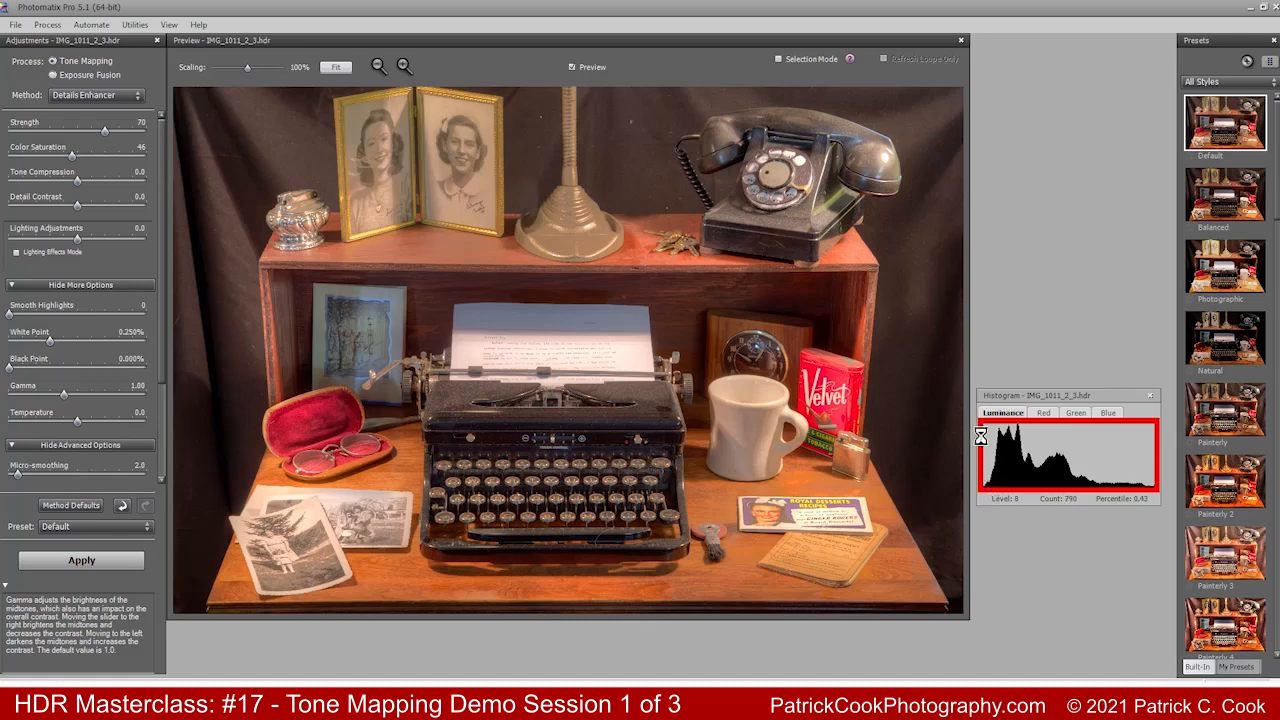
- Set the Black Point to 10.000% with the Loupe open on the shadowed wood above the red tobacco tin, and close the Loupe
click(816, 325)
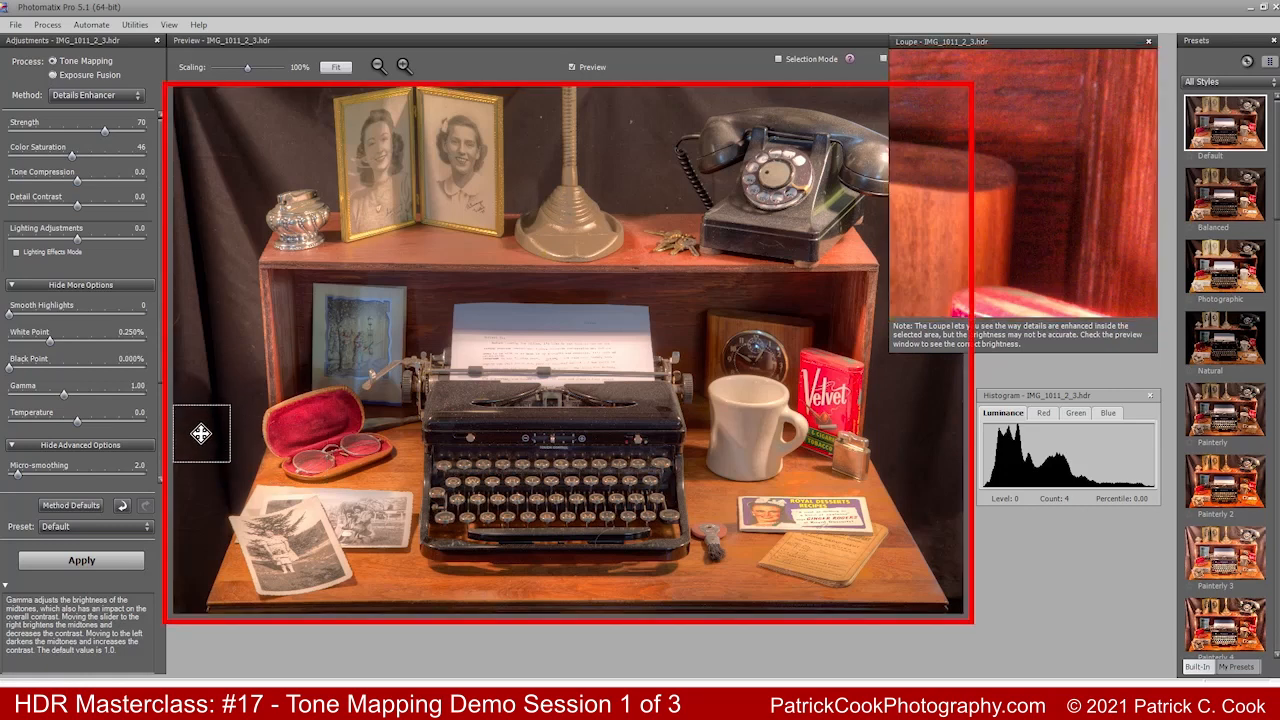
drag(11, 367, 150, 388)
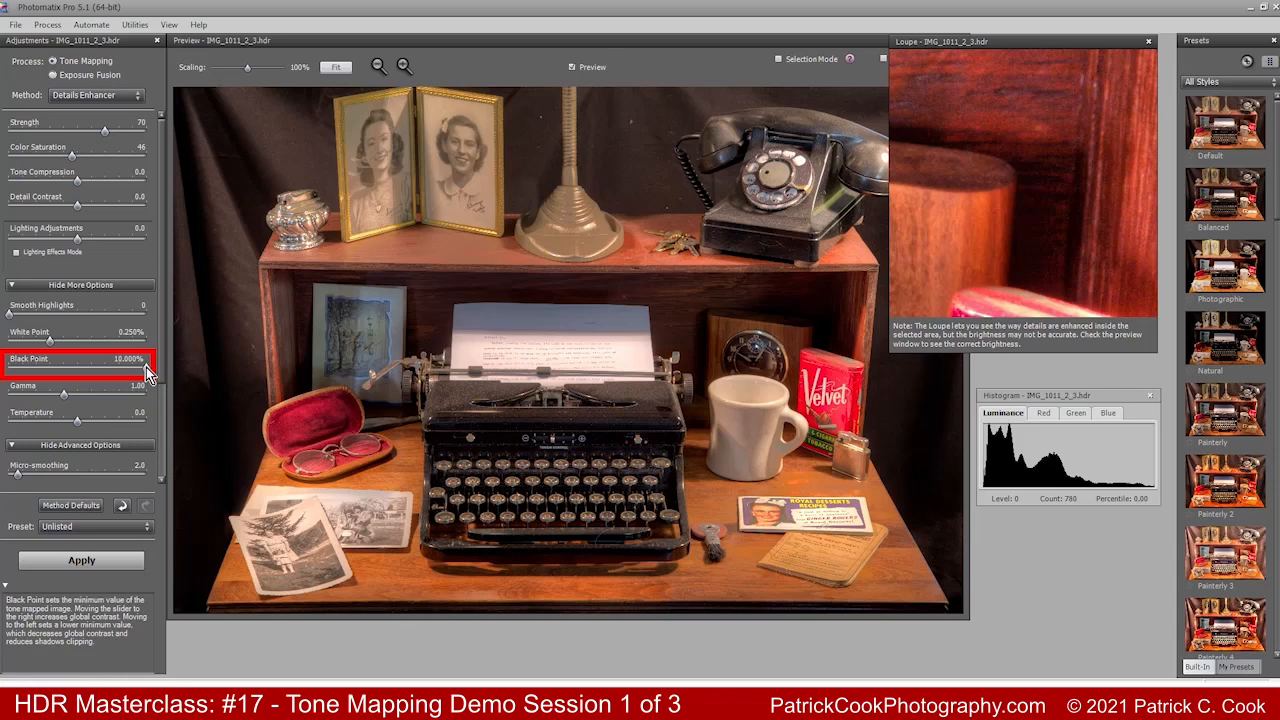
click(1148, 41)
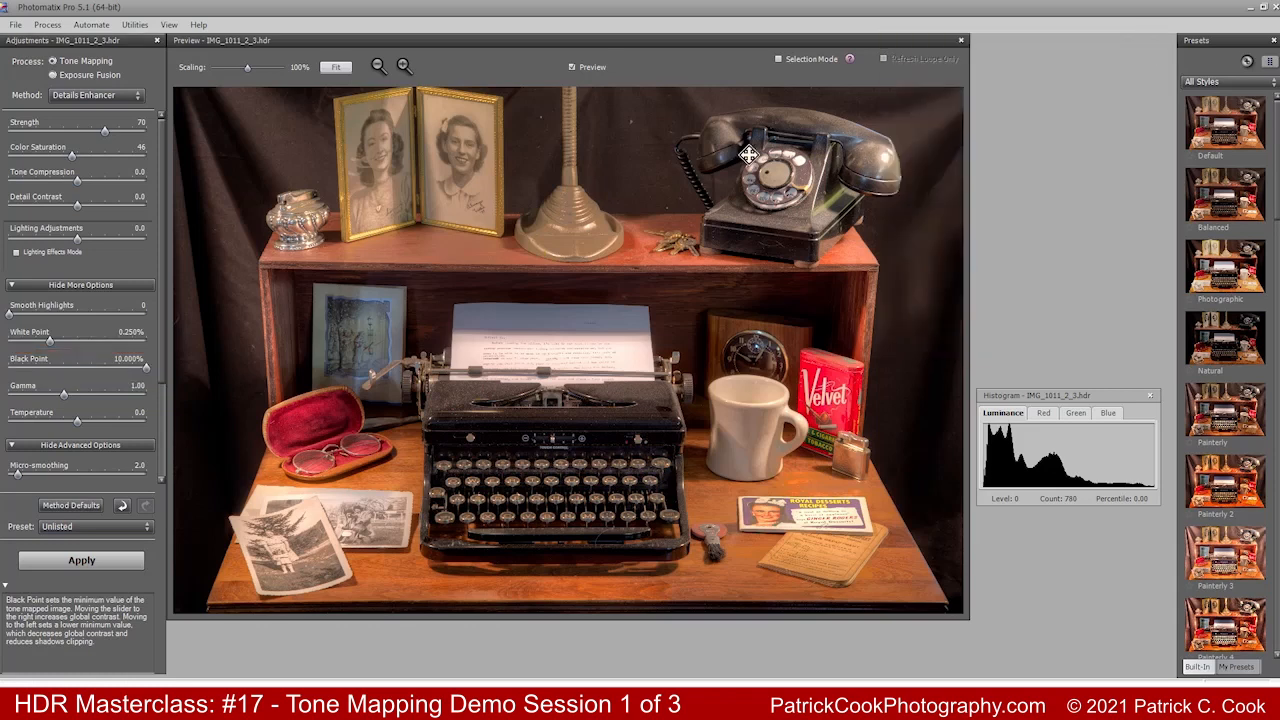